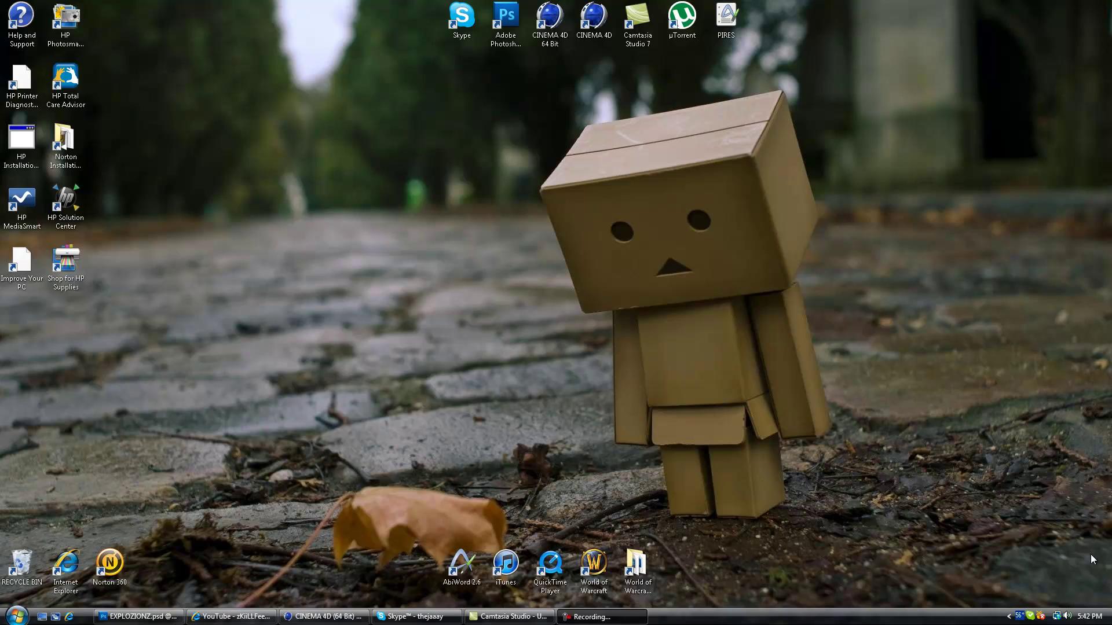
# Switch to CINEMA 4D and set the render output size to 1280 by 720 pixels.
pyautogui.click(356, 618)
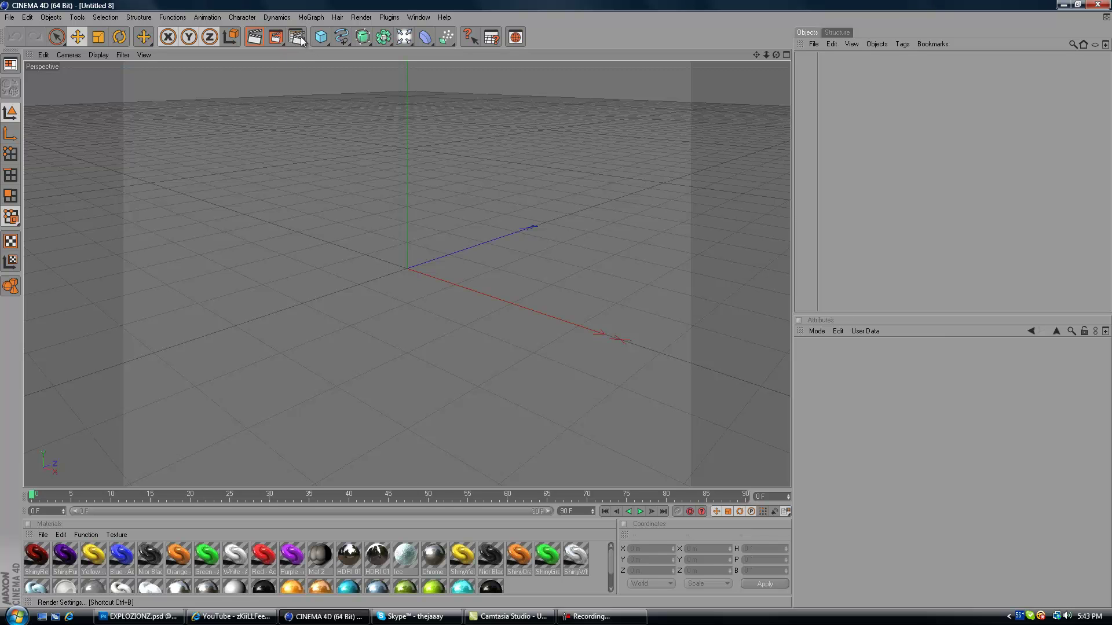
pyautogui.click(297, 37)
pyautogui.click(121, 51)
pyautogui.click(121, 44)
pyautogui.click(254, 58)
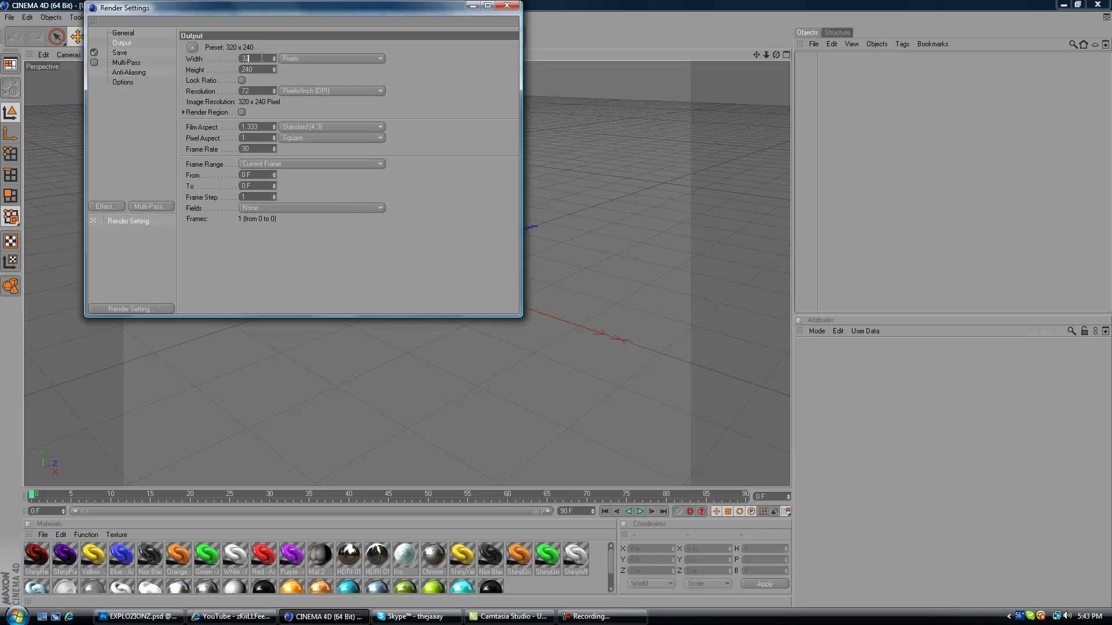
pyautogui.write('31280')
pyautogui.press('Tab')
pyautogui.press('BackSpace')
pyautogui.press('BackSpace')
pyautogui.write('720')
pyautogui.press('Return')
# Set the render save format to PNG with Alpha Channel and Straight Alpha enabled, and close the render settings.
pyautogui.click(129, 54)
pyautogui.click(290, 81)
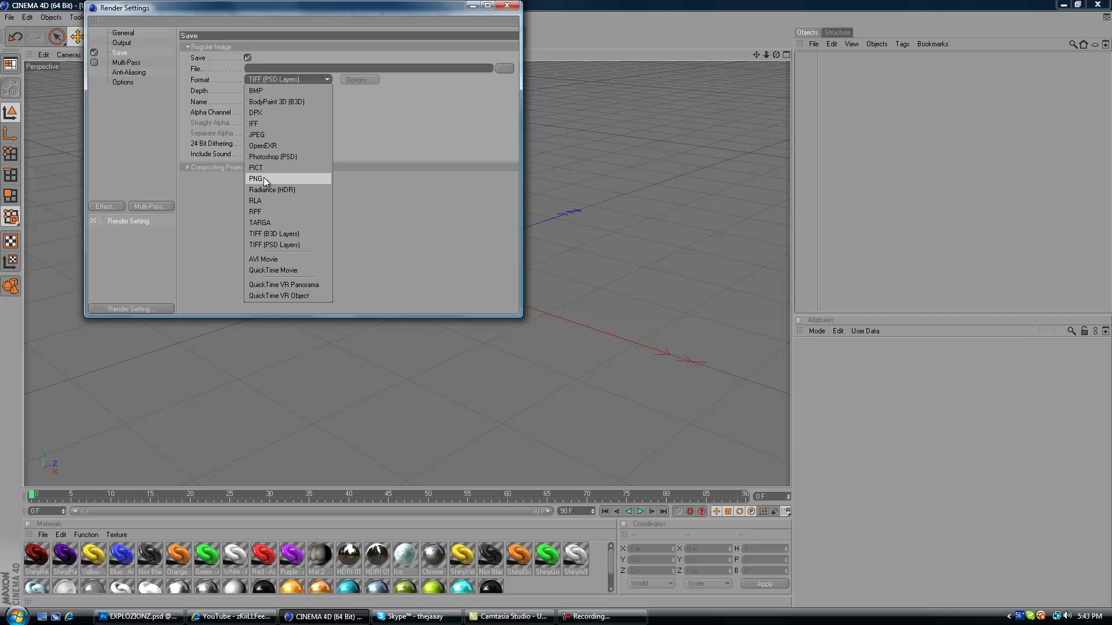
pyautogui.click(262, 178)
pyautogui.click(248, 112)
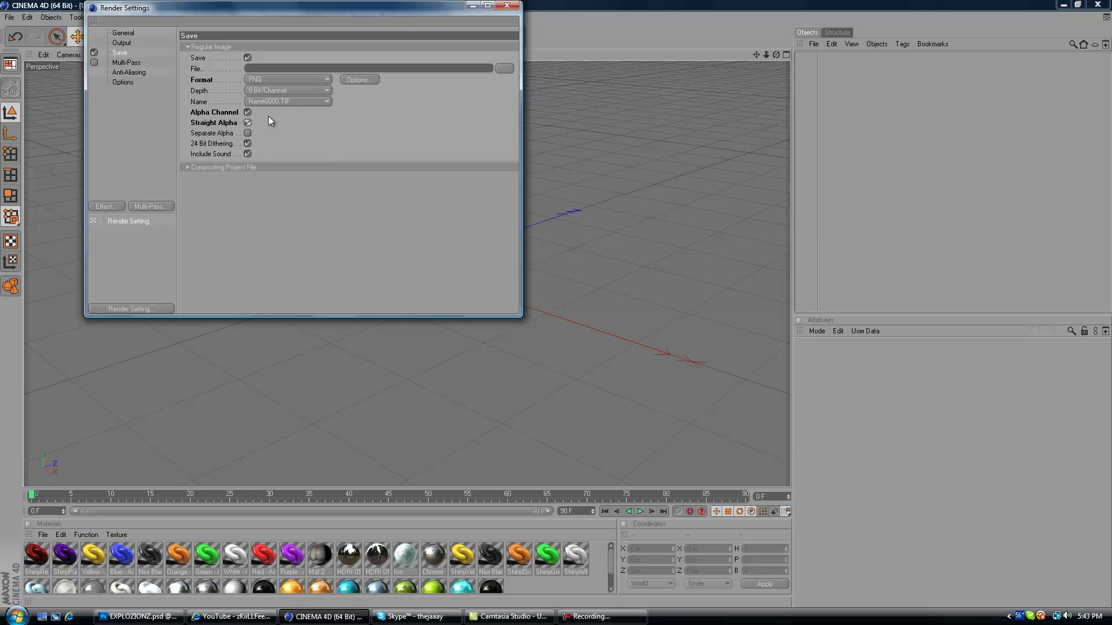
pyautogui.click(507, 6)
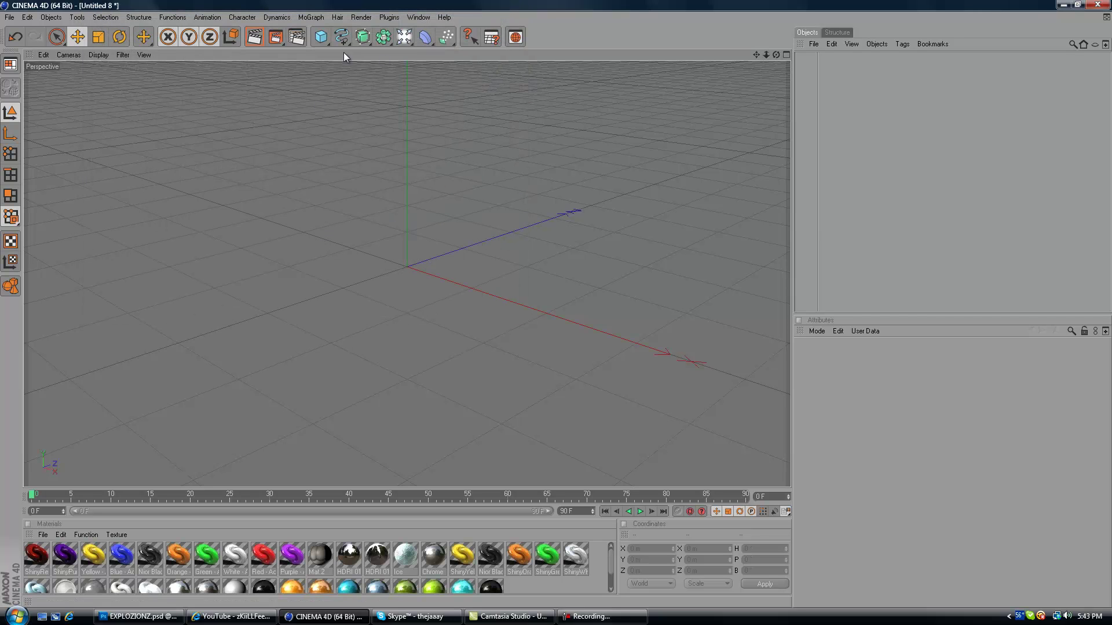
# Add a MoGraph text object and set its depth to 100.
pyautogui.click(323, 18)
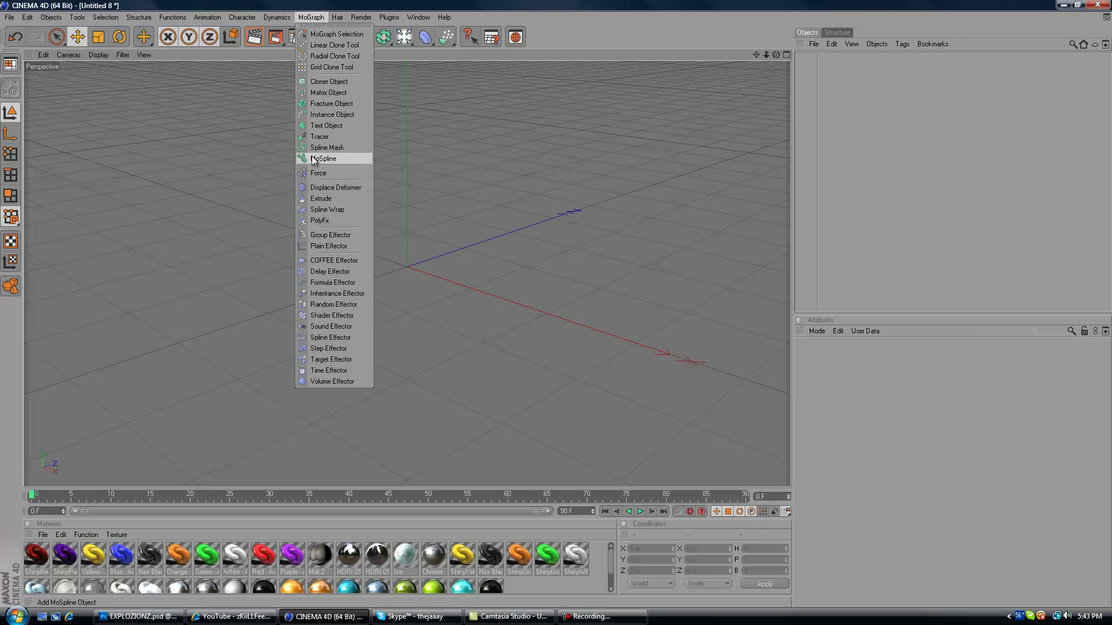
pyautogui.click(323, 127)
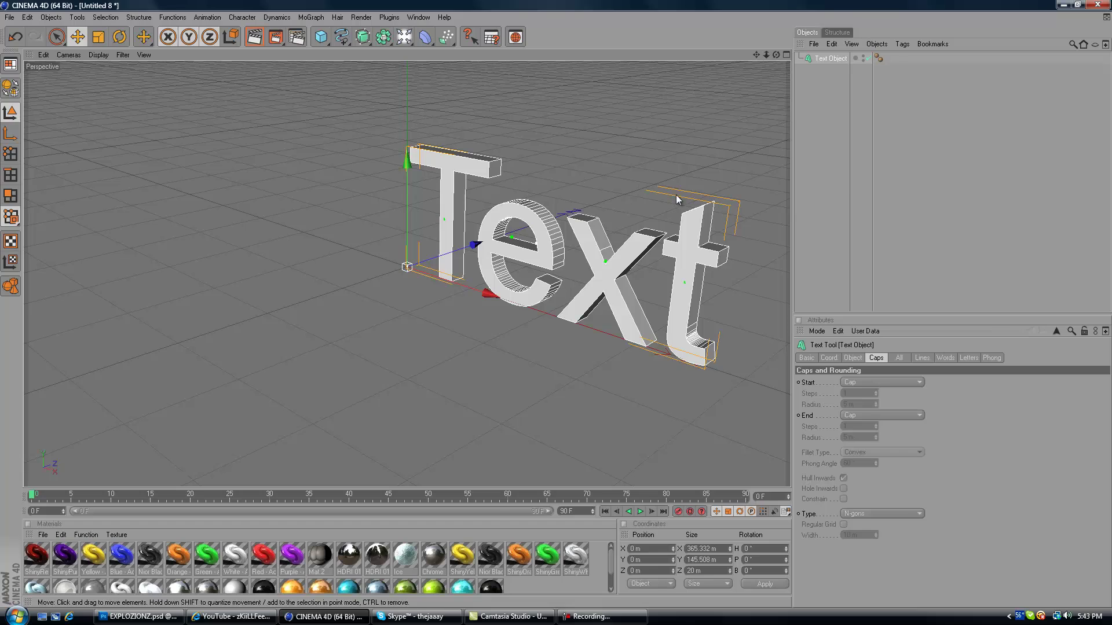
pyautogui.moveTo(541, 310)
pyautogui.keyDown('alt'); pyautogui.mouseDown()
pyautogui.moveTo(565, 307)
pyautogui.moveTo(550, 304)
pyautogui.mouseUp(); pyautogui.keyUp('alt')
pyautogui.click(853, 358)
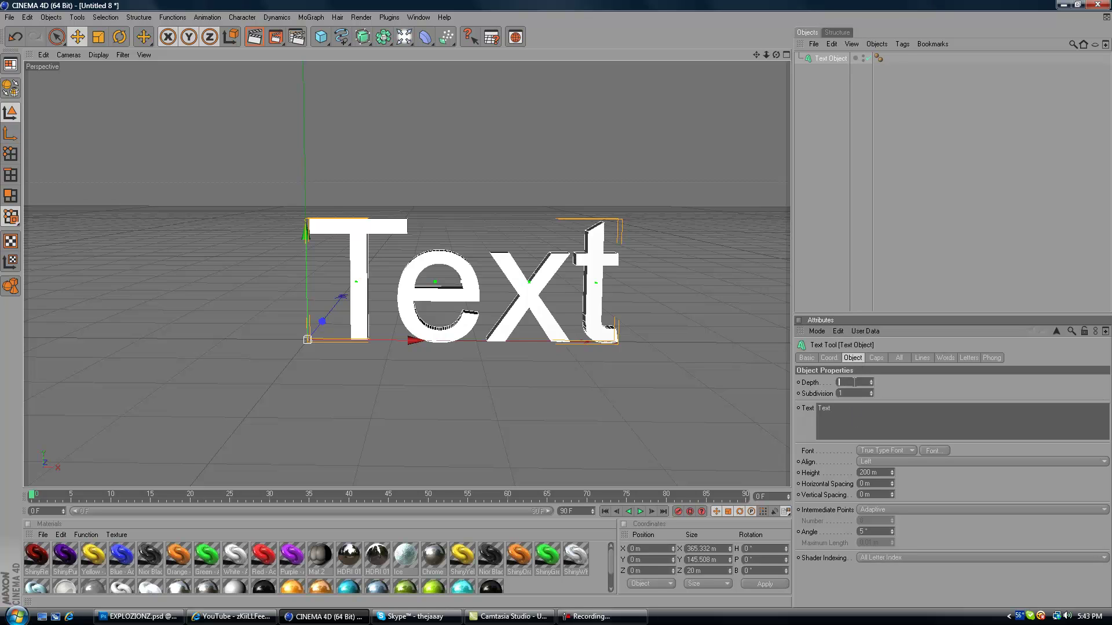
pyautogui.write('0')
pyautogui.press('Return')
# Change the text object's wording to "AGency" and its font to BatmanForeverAlternate.
pyautogui.click(853, 426)
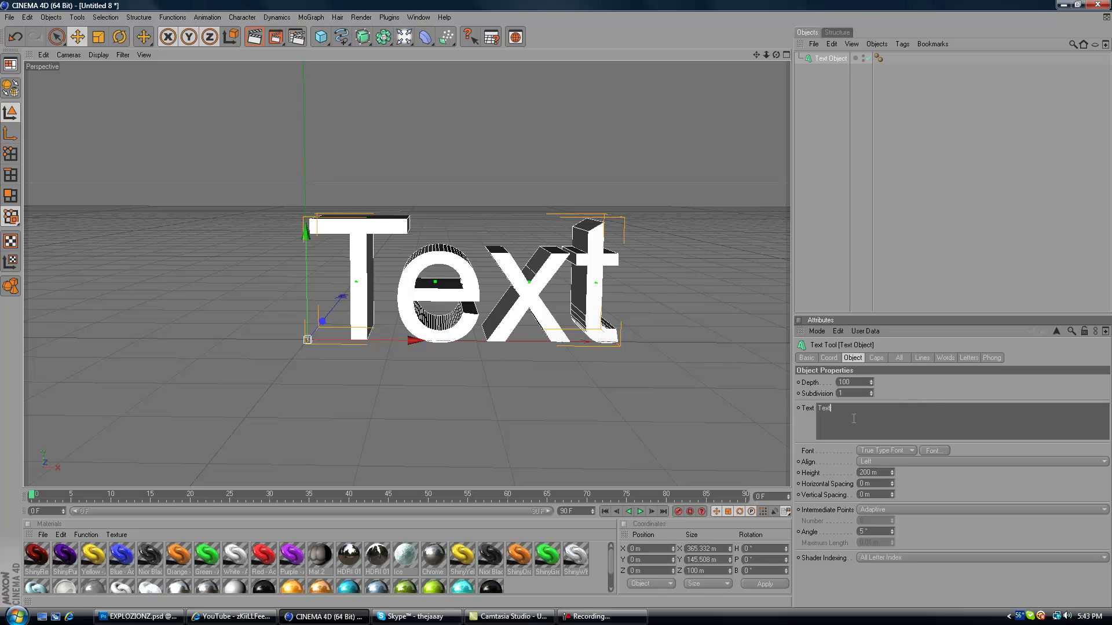
pyautogui.press('BackSpace')
pyautogui.press('BackSpace')
pyautogui.press('BackSpace')
pyautogui.write('AGency')
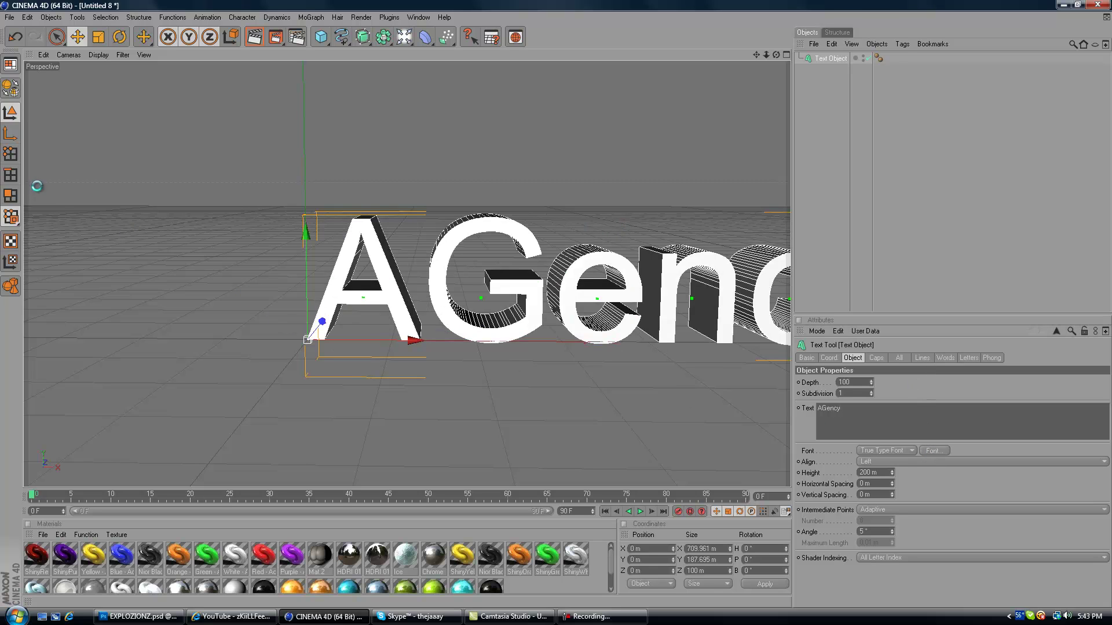
pyautogui.write('batma')
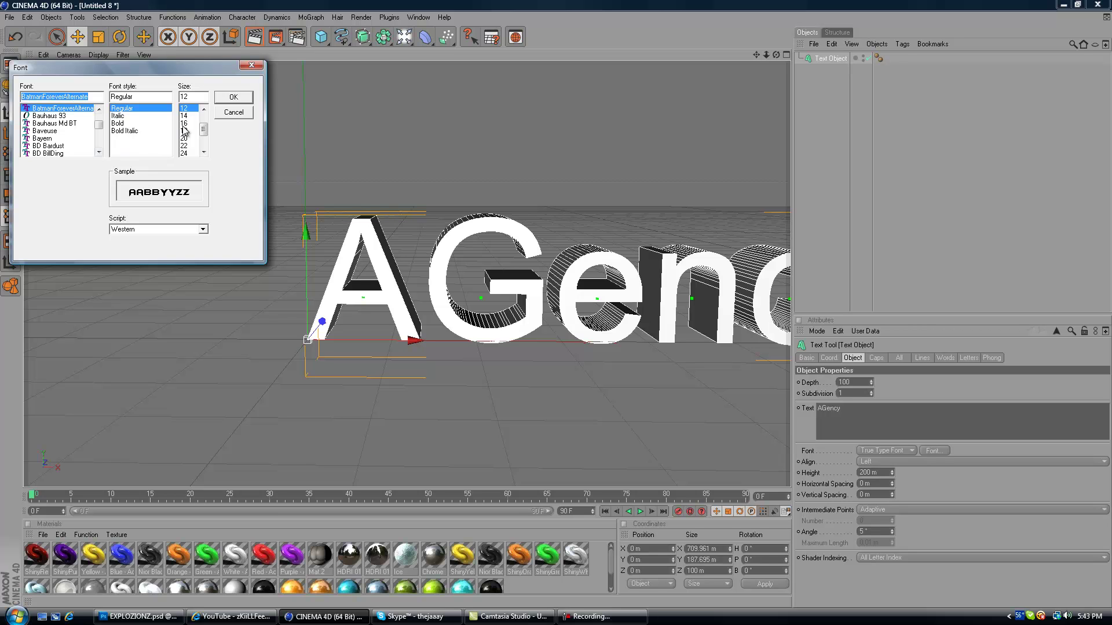
pyautogui.click(232, 98)
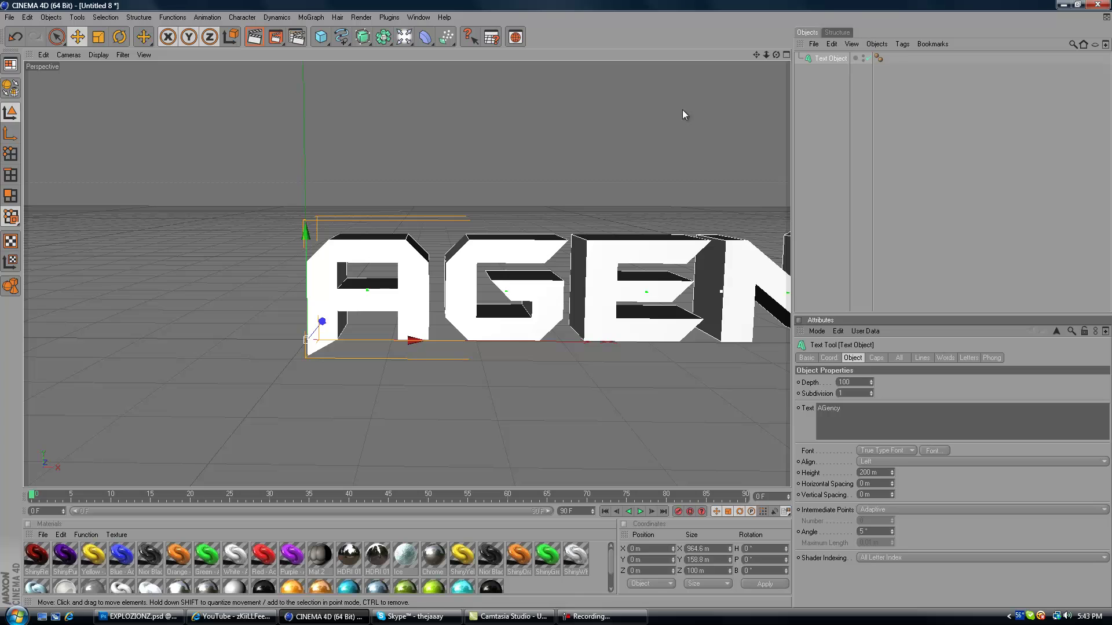
# Duplicate the AGENCY text object in place by copying and pasting it.
pyautogui.moveTo(756, 55); pyautogui.dragTo(648, 249)
pyautogui.scroll(-2, 648, 249)
pyautogui.scroll(-2, 762, 154)
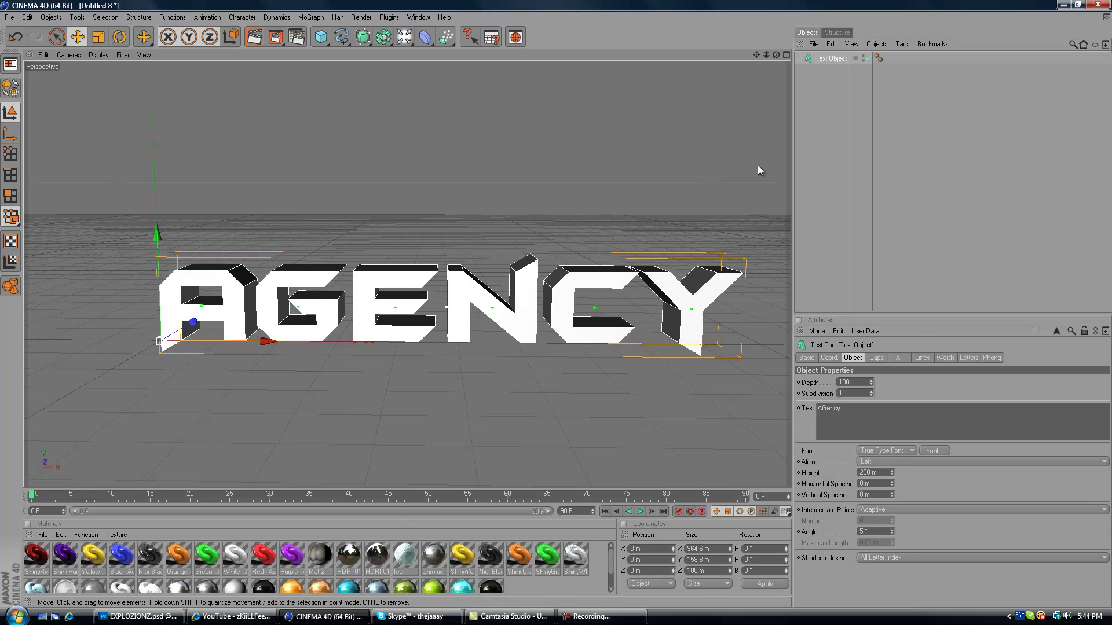
pyautogui.moveTo(756, 55); pyautogui.dragTo(557, 307)
pyautogui.click(477, 449)
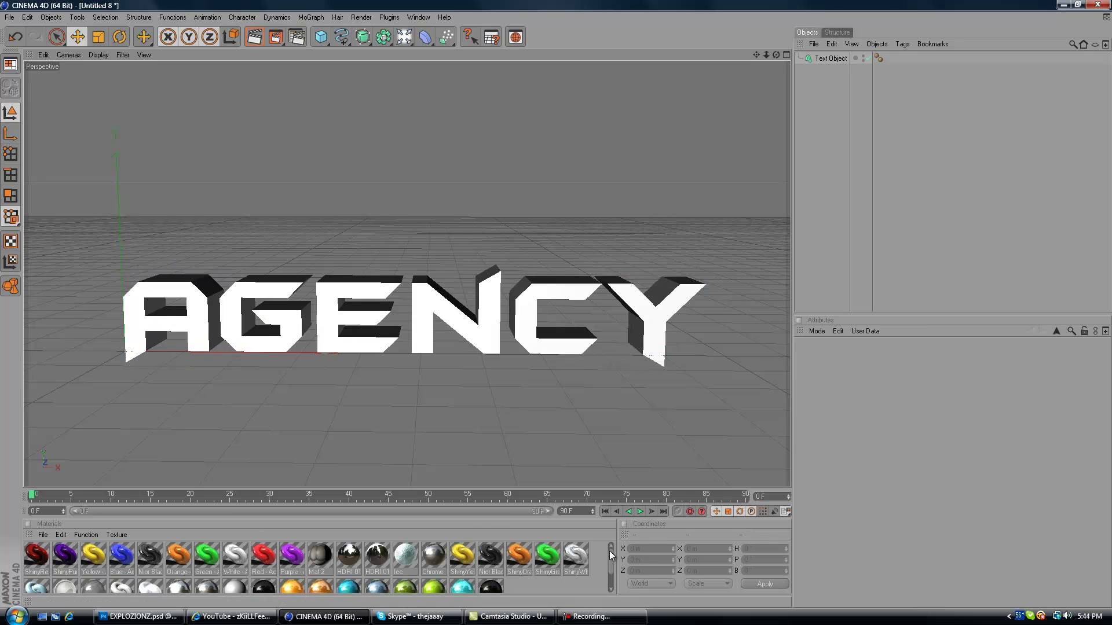
pyautogui.moveTo(611, 557)
pyautogui.mouseDown()
pyautogui.moveTo(612, 569)
pyautogui.moveTo(612, 557)
pyautogui.mouseUp()
pyautogui.click(834, 45)
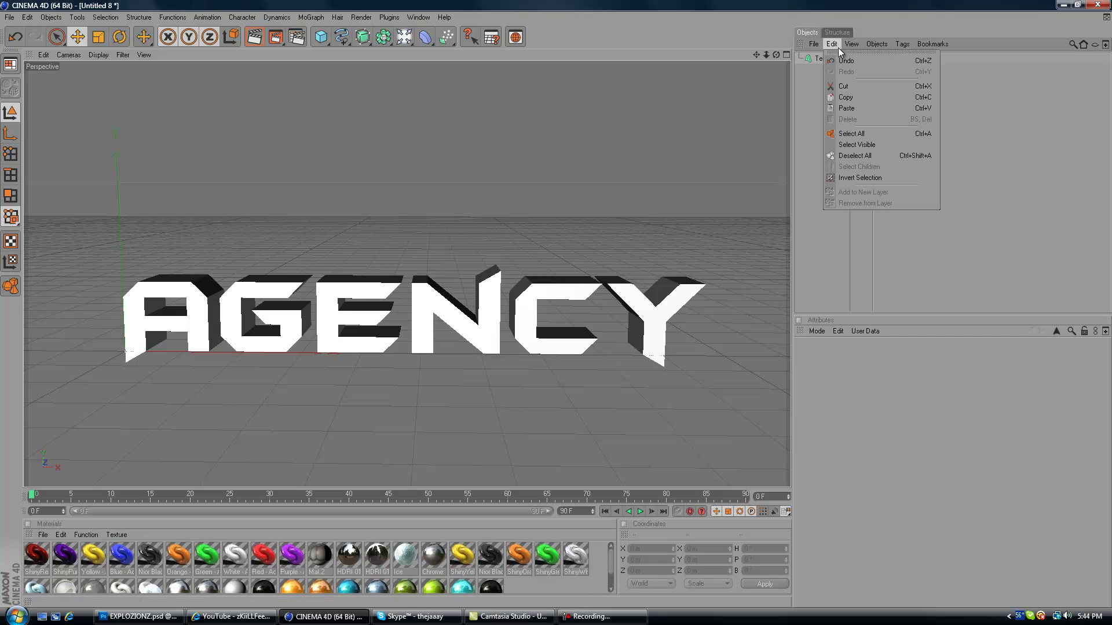
pyautogui.click(970, 134)
pyautogui.click(828, 59)
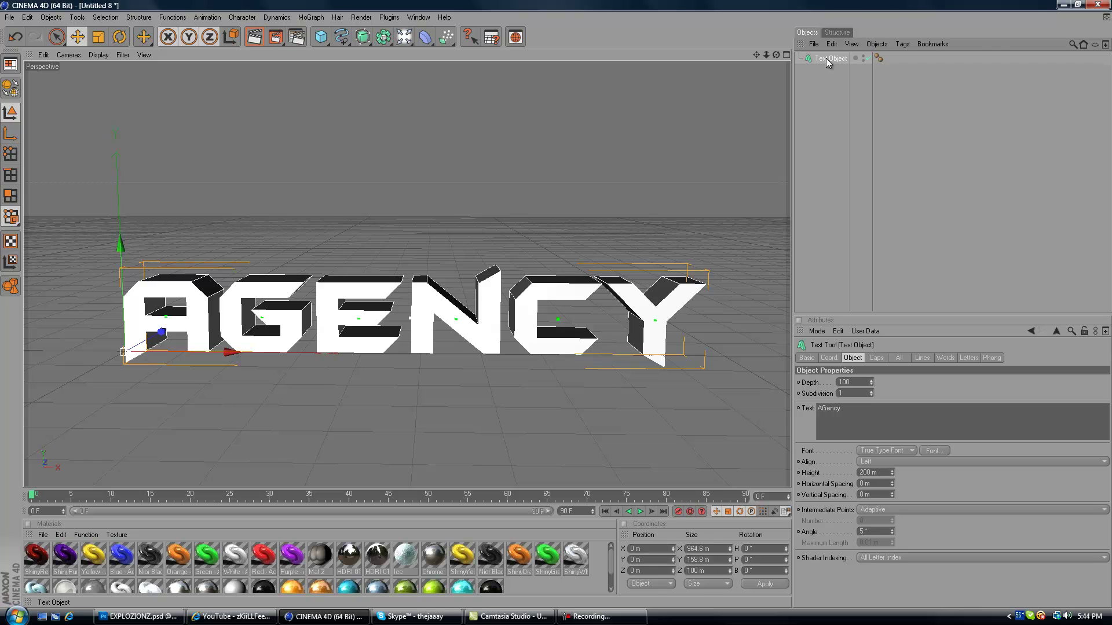
pyautogui.hotkey('ctrl', 'c')
pyautogui.hotkey('ctrl', 'v')
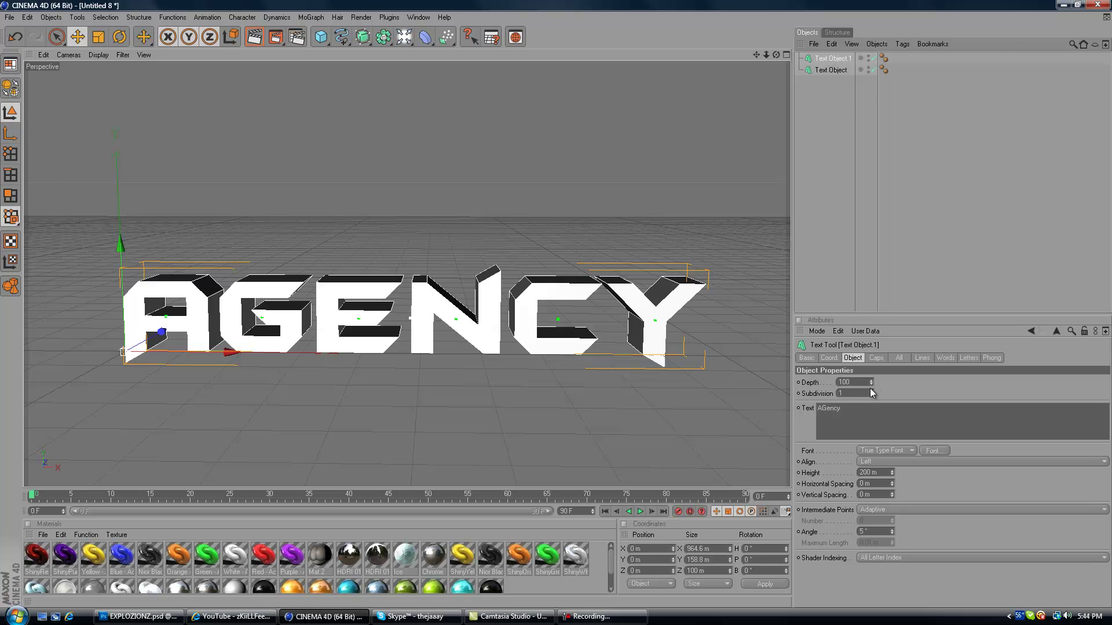
# Set the duplicated text object's depth to 50.
pyautogui.doubleClick(857, 382)
pyautogui.write('1')
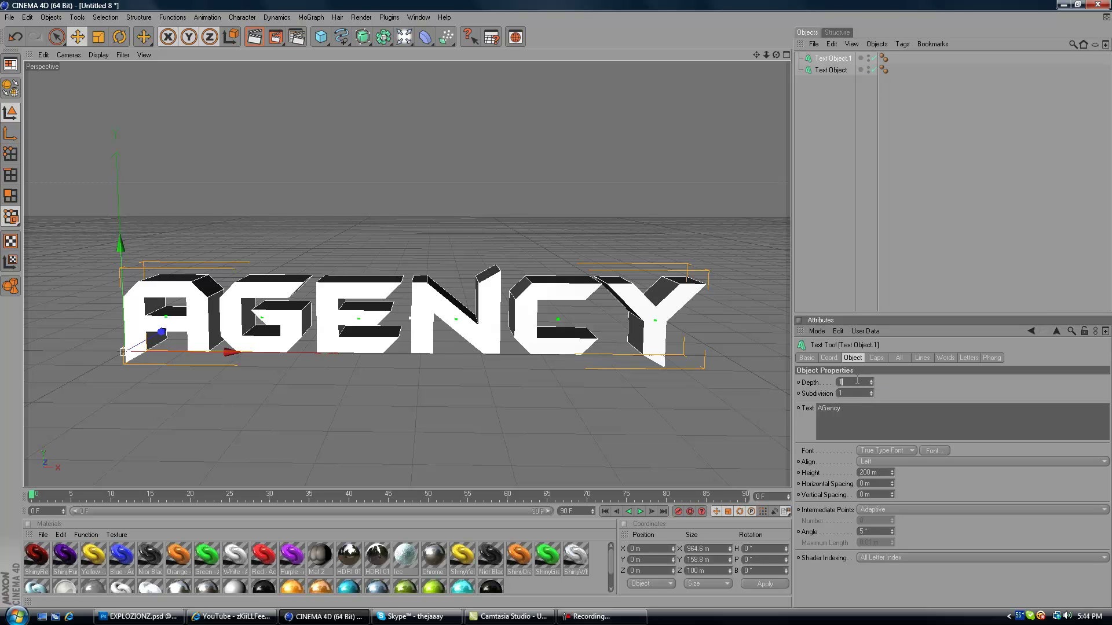
pyautogui.press('Return')
pyautogui.press('Delete')
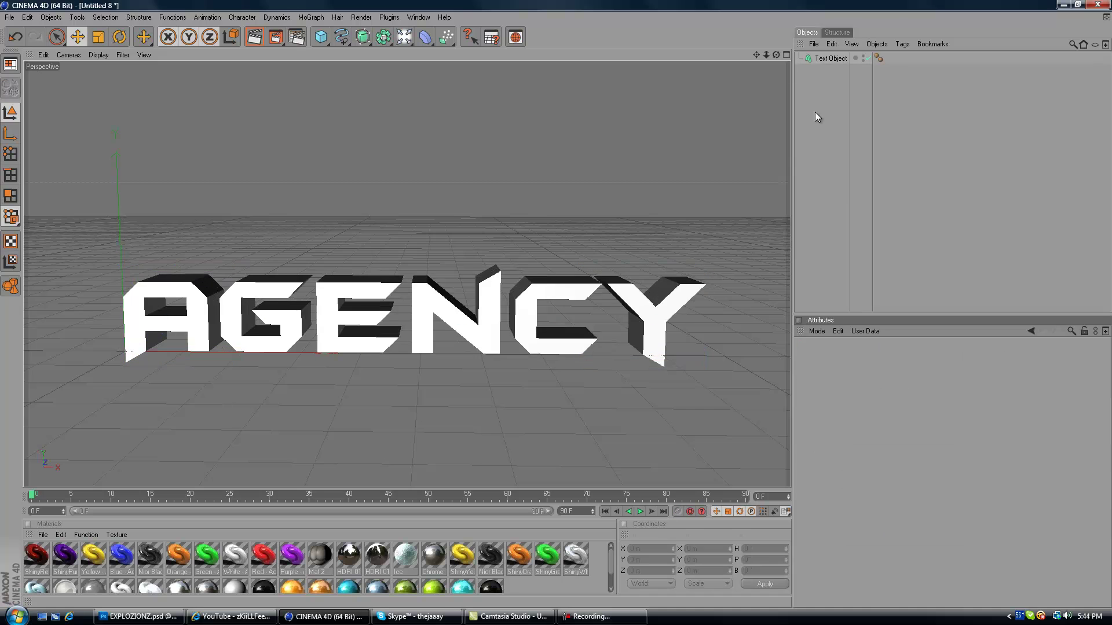
pyautogui.moveTo(776, 54); pyautogui.dragTo(576, 303)
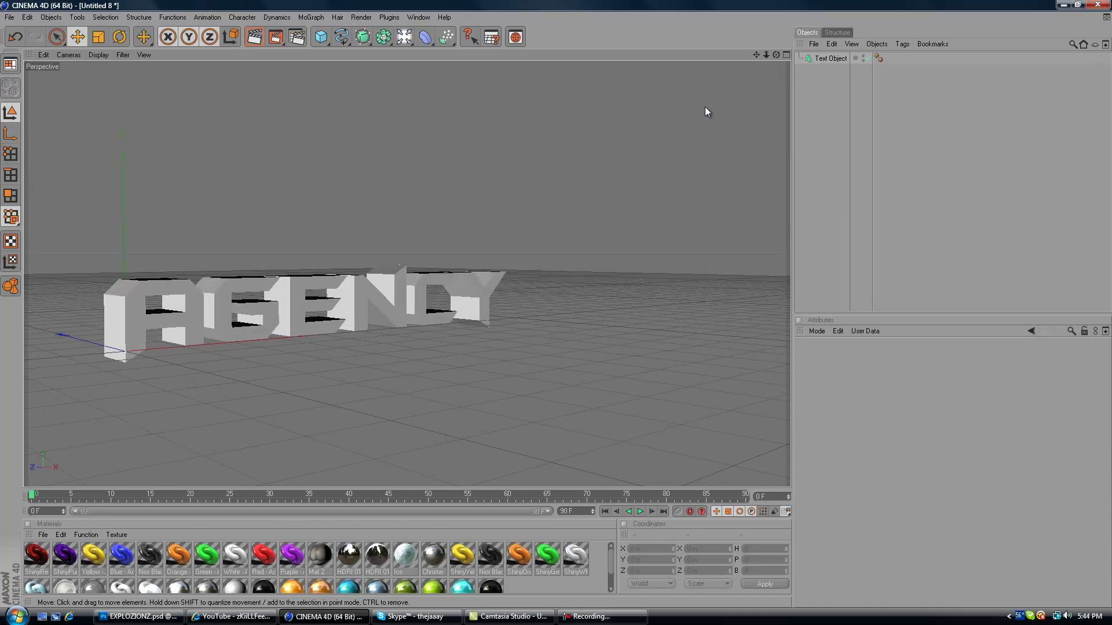
pyautogui.click(832, 58)
pyautogui.click(831, 44)
pyautogui.click(845, 61)
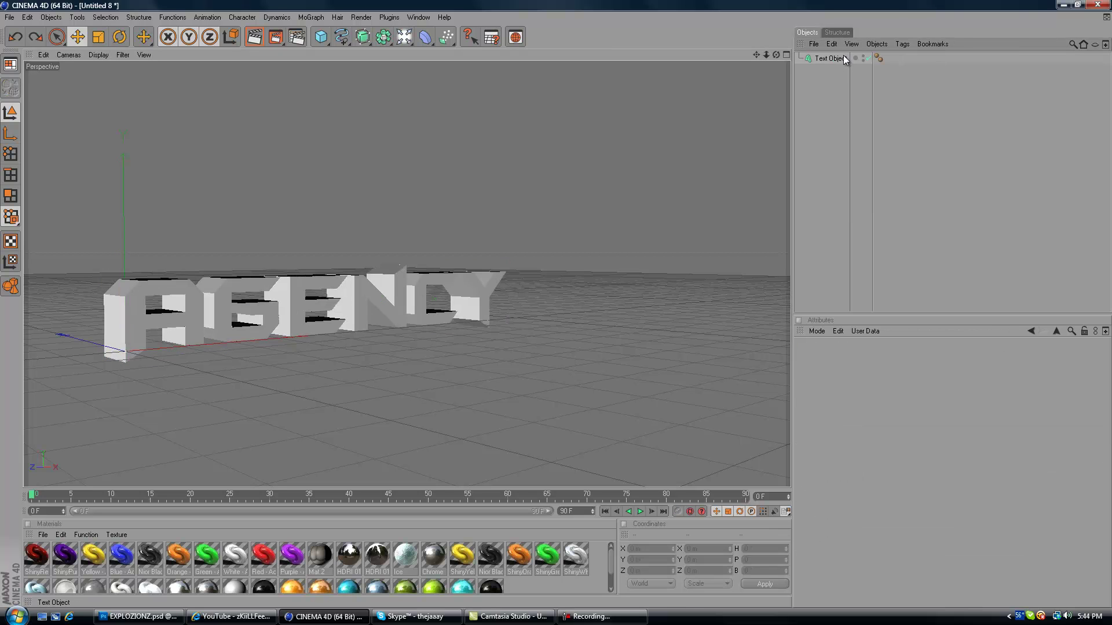
pyautogui.click(832, 45)
pyautogui.click(846, 69)
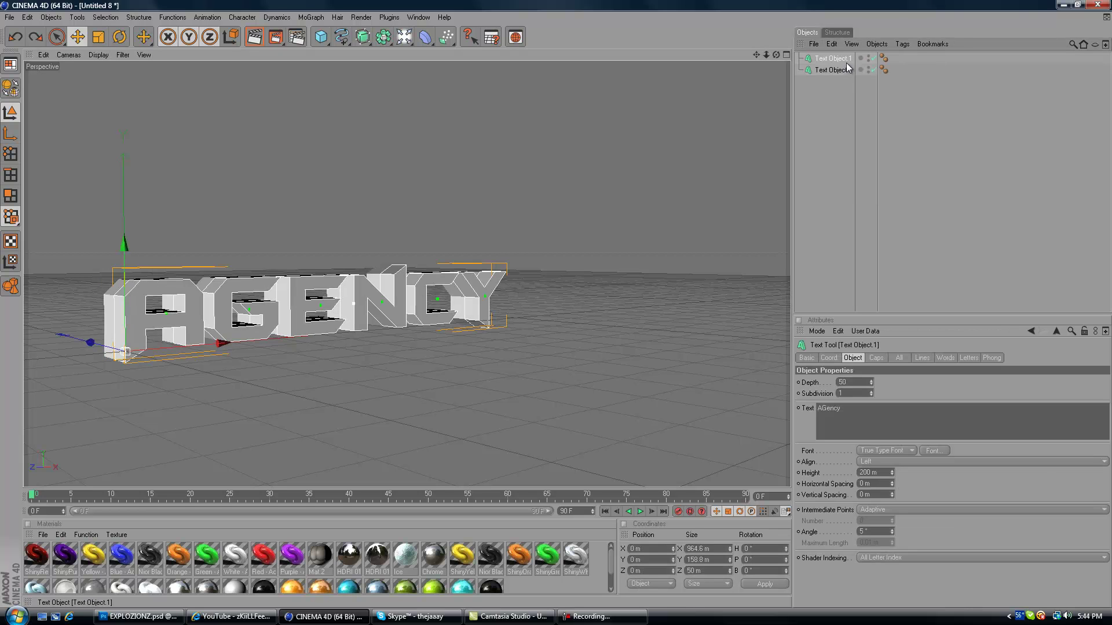
# Move the duplicated text object along the Z axis to about 20.5 m, between the original's front and back faces.
pyautogui.click(839, 57)
pyautogui.moveTo(547, 304)
pyautogui.keyDown('alt'); pyautogui.mouseDown()
pyautogui.moveTo(608, 311)
pyautogui.moveTo(725, 82)
pyautogui.moveTo(491, 367)
pyautogui.moveTo(557, 304)
pyautogui.mouseUp(); pyautogui.keyUp('alt')
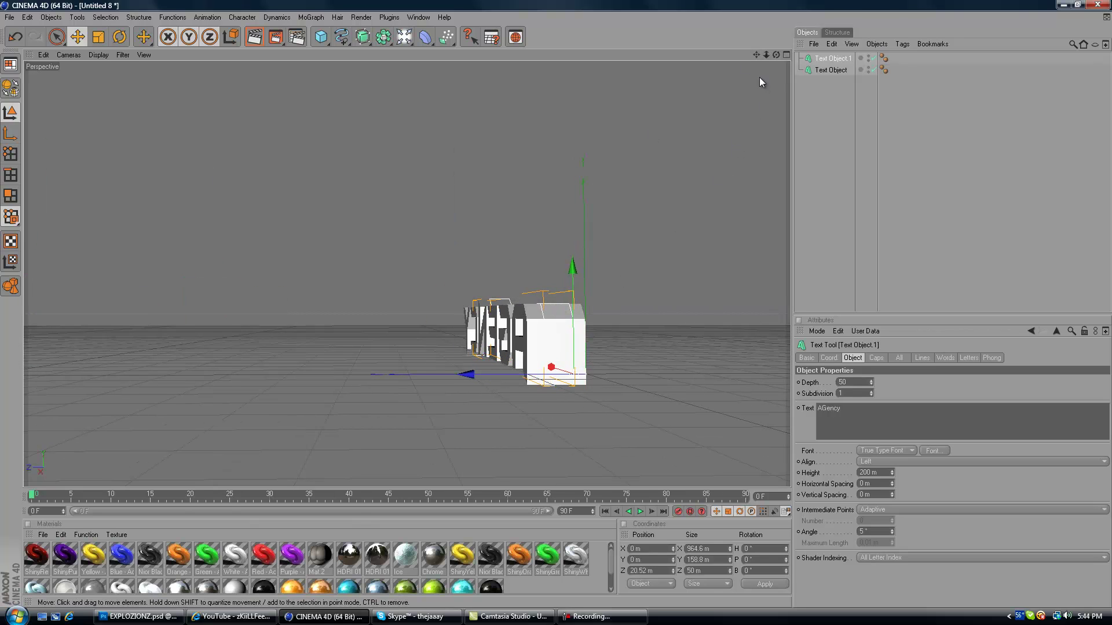
pyautogui.moveTo(774, 54)
pyautogui.mouseDown()
pyautogui.moveTo(788, 57)
pyautogui.moveTo(763, 56)
pyautogui.mouseUp()
pyautogui.moveTo(551, 304)
pyautogui.keyDown('alt'); pyautogui.mouseDown()
pyautogui.moveTo(533, 304)
pyautogui.moveTo(564, 305)
pyautogui.mouseUp(); pyautogui.keyUp('alt')
# Set both the start and end caps of the duplicated text to Fillet Cap, then deselect it.
pyautogui.click(875, 359)
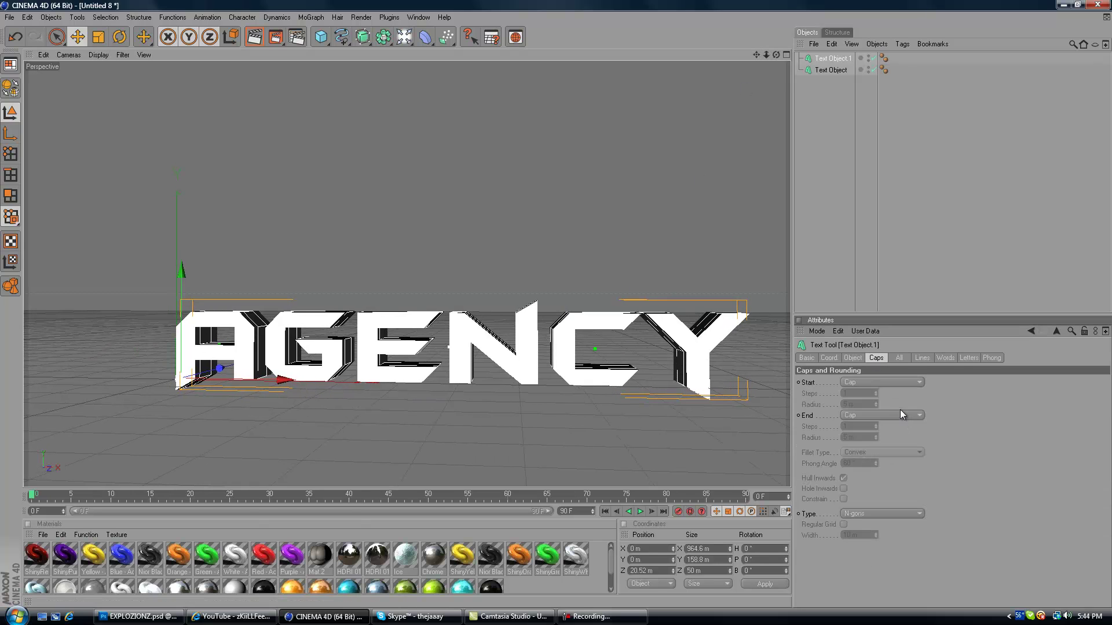
pyautogui.click(892, 384)
pyautogui.click(884, 427)
pyautogui.click(905, 412)
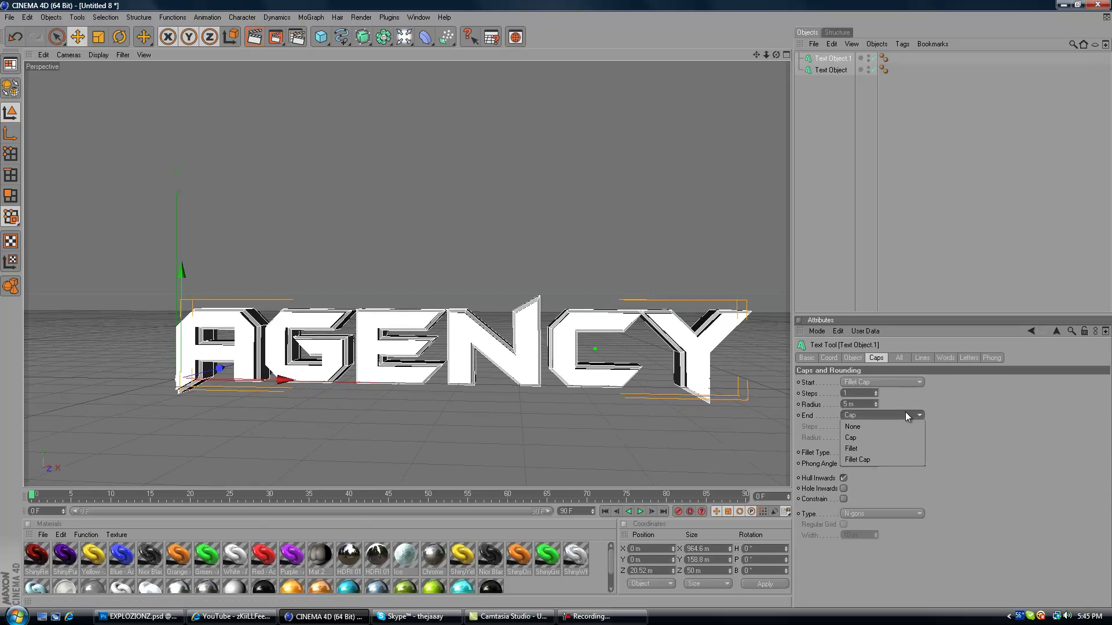
pyautogui.click(884, 459)
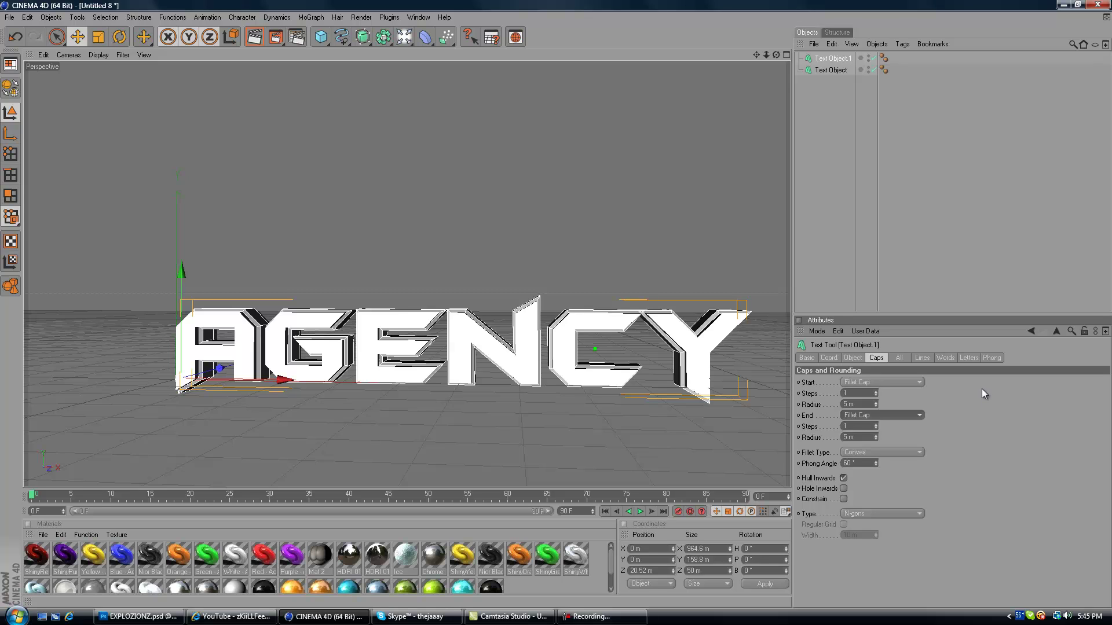
pyautogui.click(572, 446)
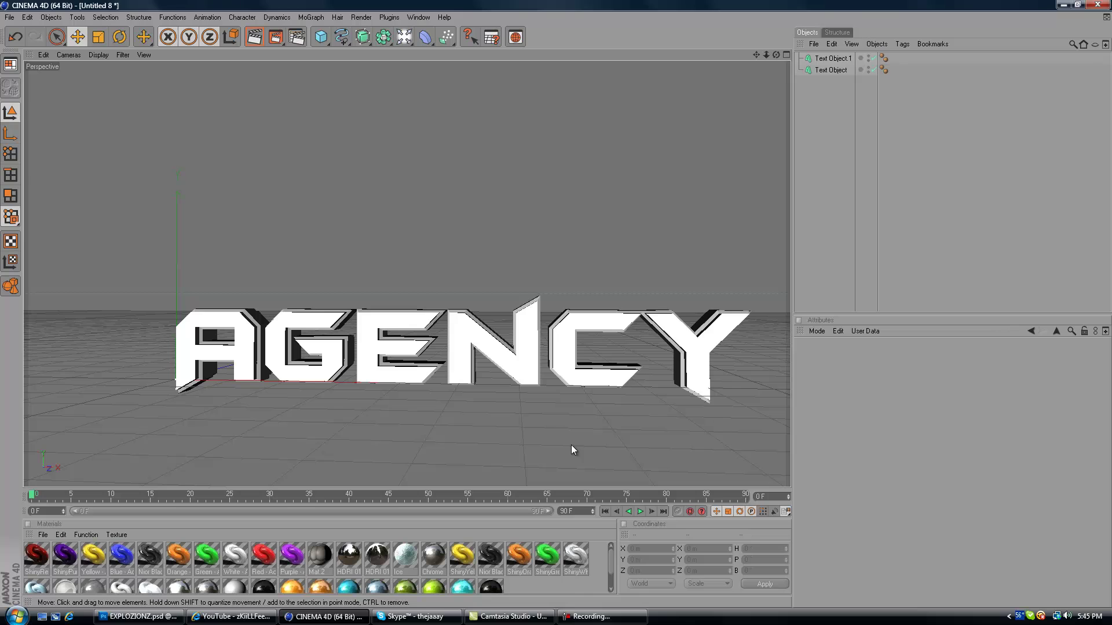
# Apply the green gradient material to the original, deeper AGENCY text object.
pyautogui.scroll(3, 748, 143)
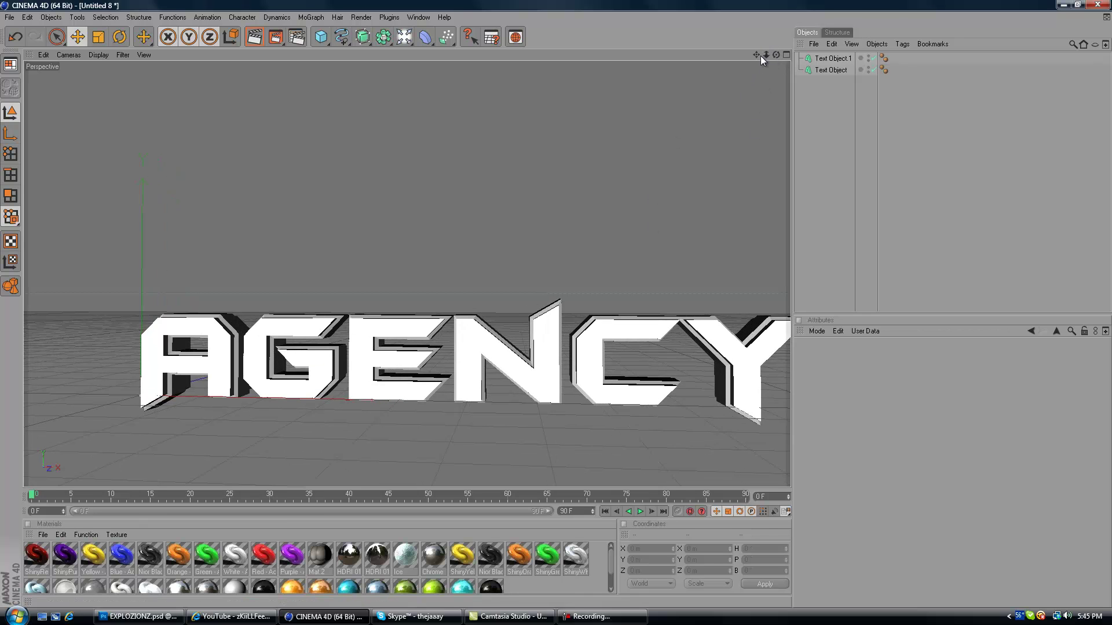
pyautogui.moveTo(759, 55); pyautogui.dragTo(482, 286)
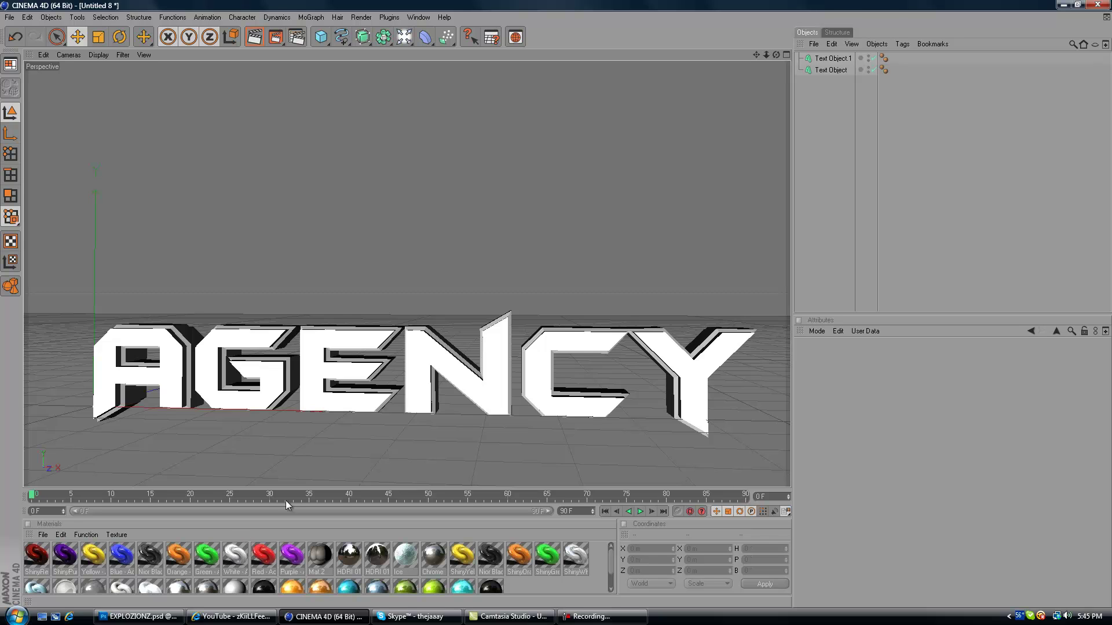
pyautogui.moveTo(206, 557); pyautogui.dragTo(212, 390)
pyautogui.click(281, 458)
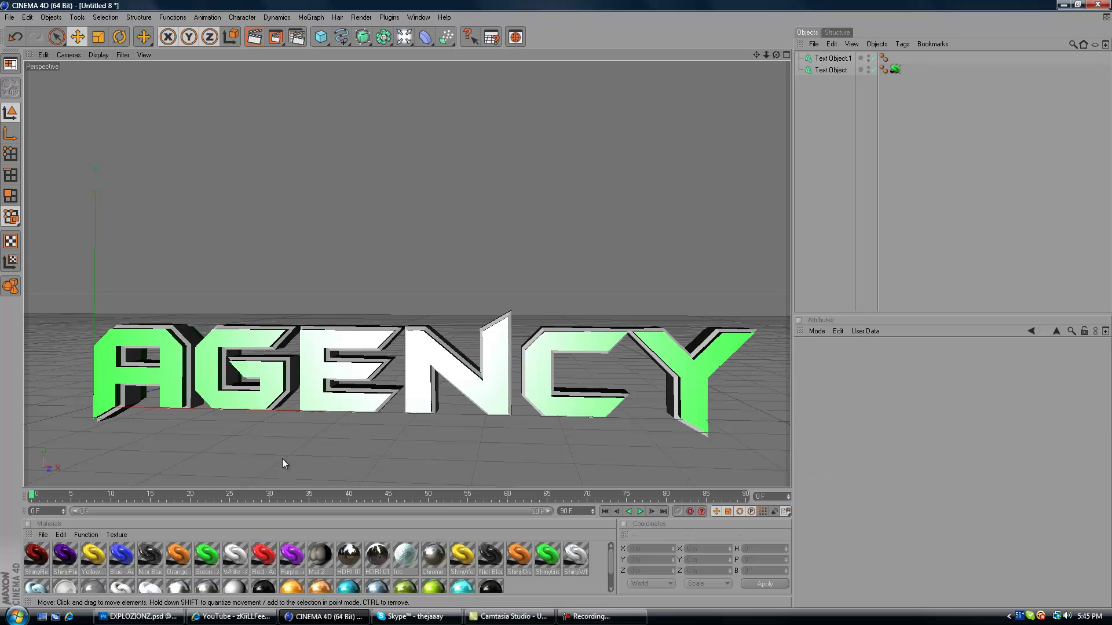
pyautogui.moveTo(776, 55); pyautogui.dragTo(556, 304)
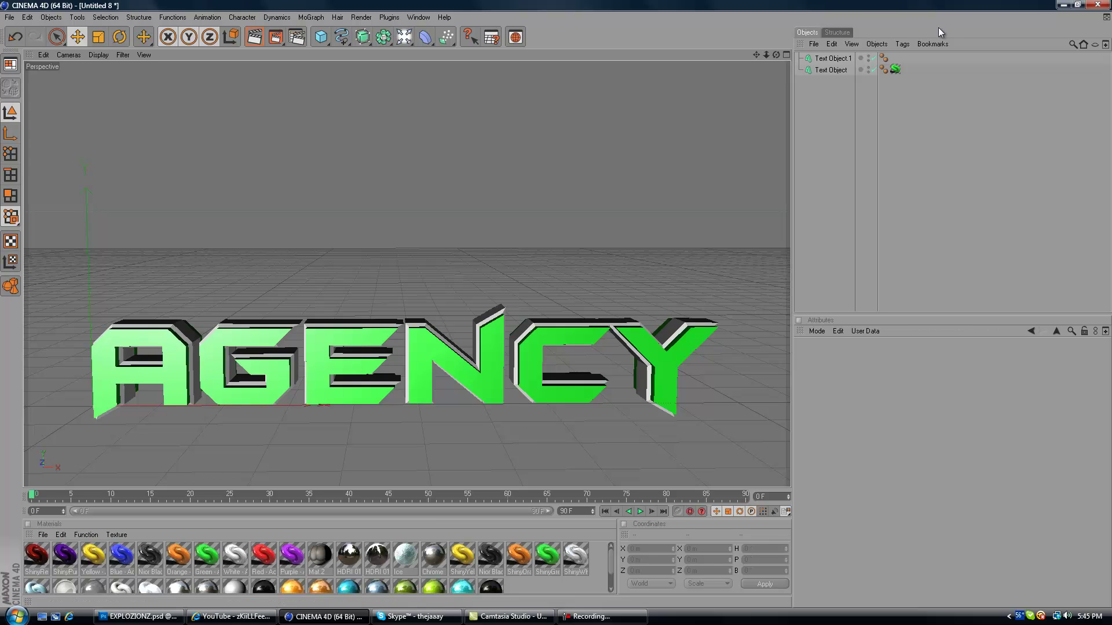
# Select both AGENCY text objects together and make them editable.
pyautogui.click(831, 70)
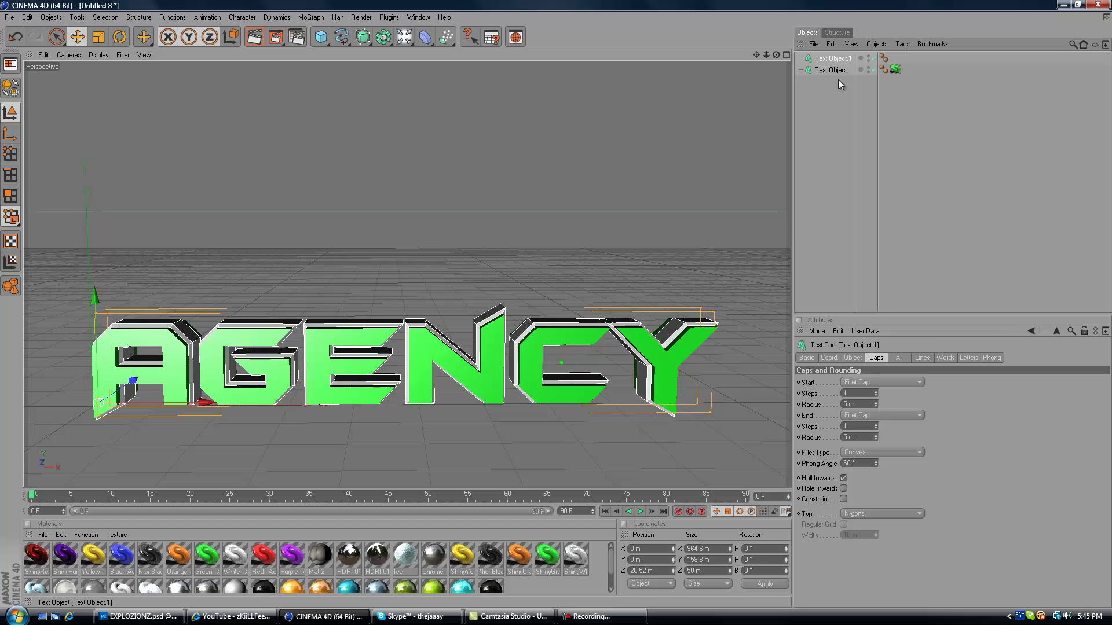
pyautogui.click(846, 124)
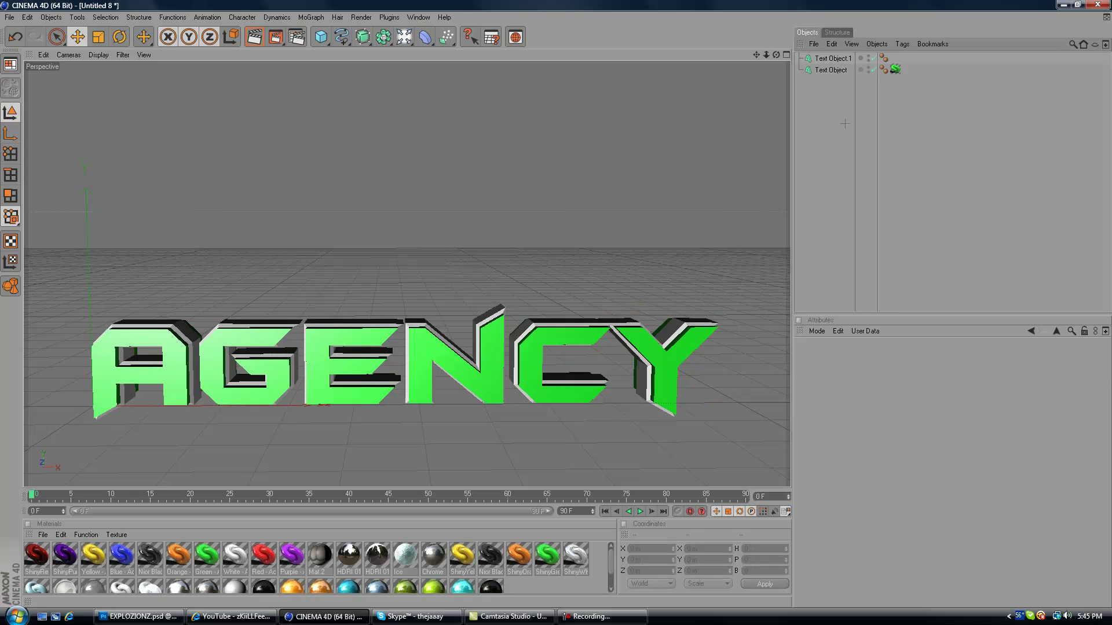
pyautogui.moveTo(846, 124); pyautogui.dragTo(824, 68)
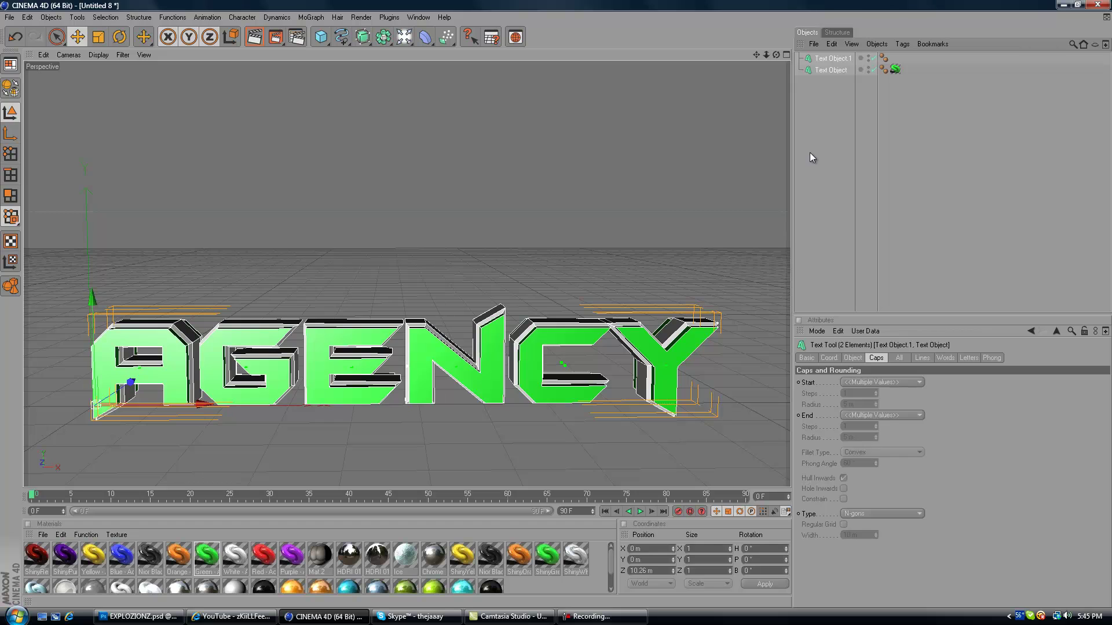
pyautogui.press('c')
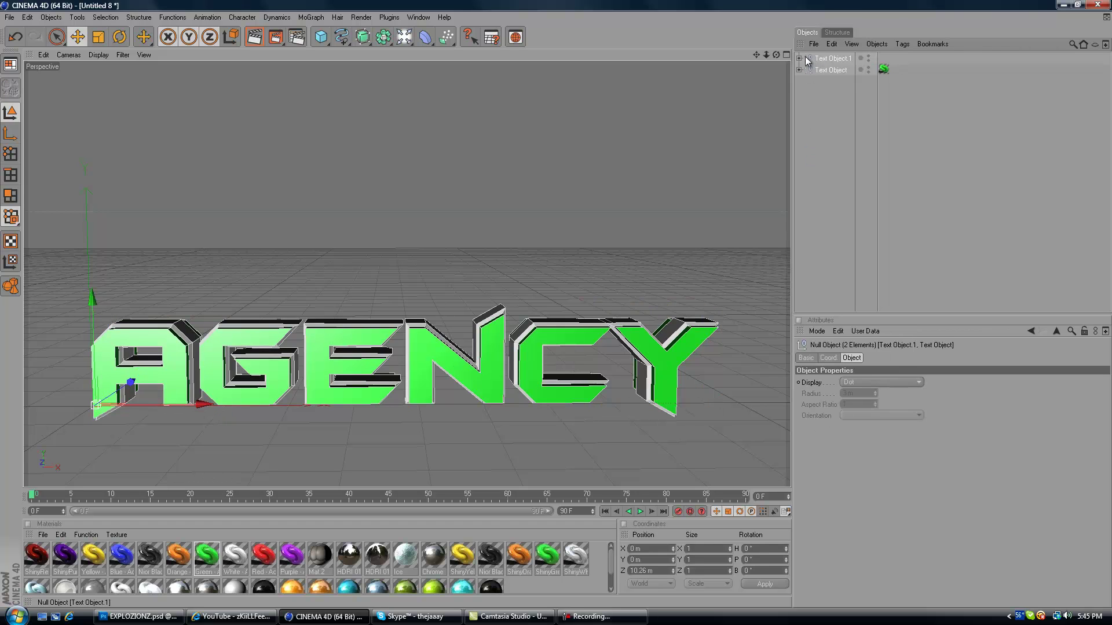
pyautogui.click(800, 58)
pyautogui.click(800, 70)
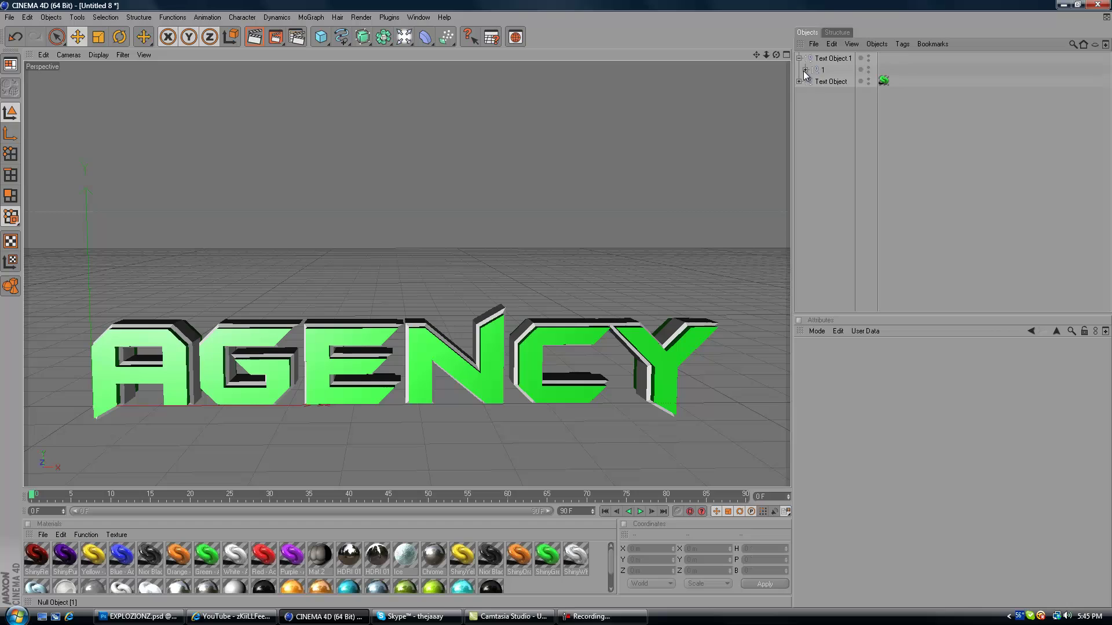
pyautogui.click(805, 70)
pyautogui.click(812, 81)
pyautogui.click(812, 82)
pyautogui.click(805, 70)
pyautogui.click(799, 58)
# Take the six extruded letters out of the original text object's hierarchy and place them at the root level of the scene.
pyautogui.click(799, 70)
pyautogui.click(805, 82)
pyautogui.click(811, 93)
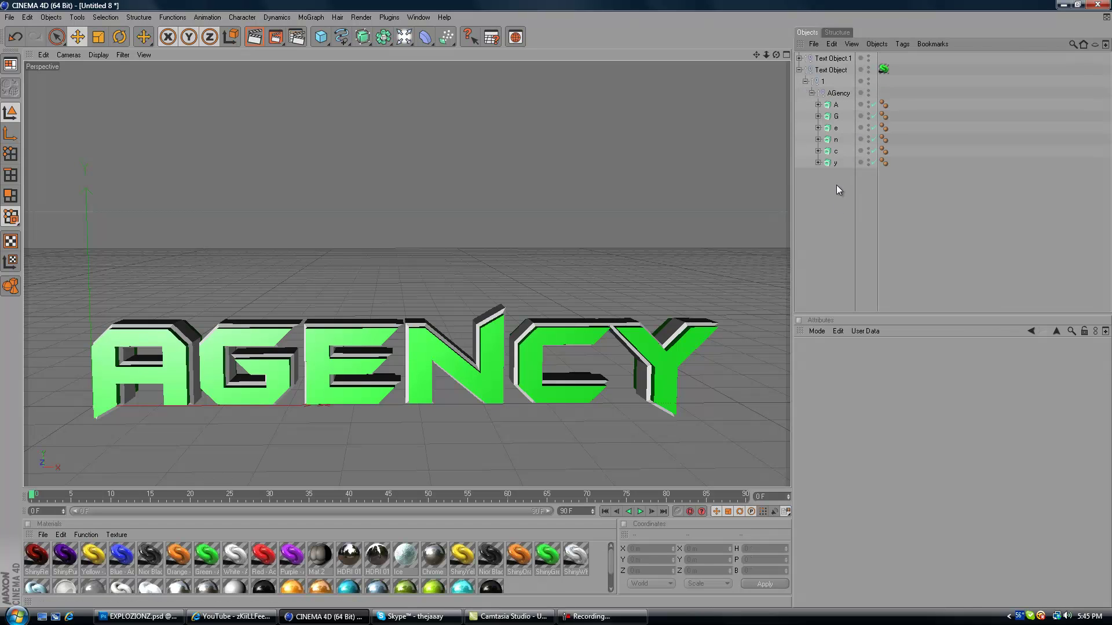
pyautogui.moveTo(838, 185); pyautogui.dragTo(836, 105)
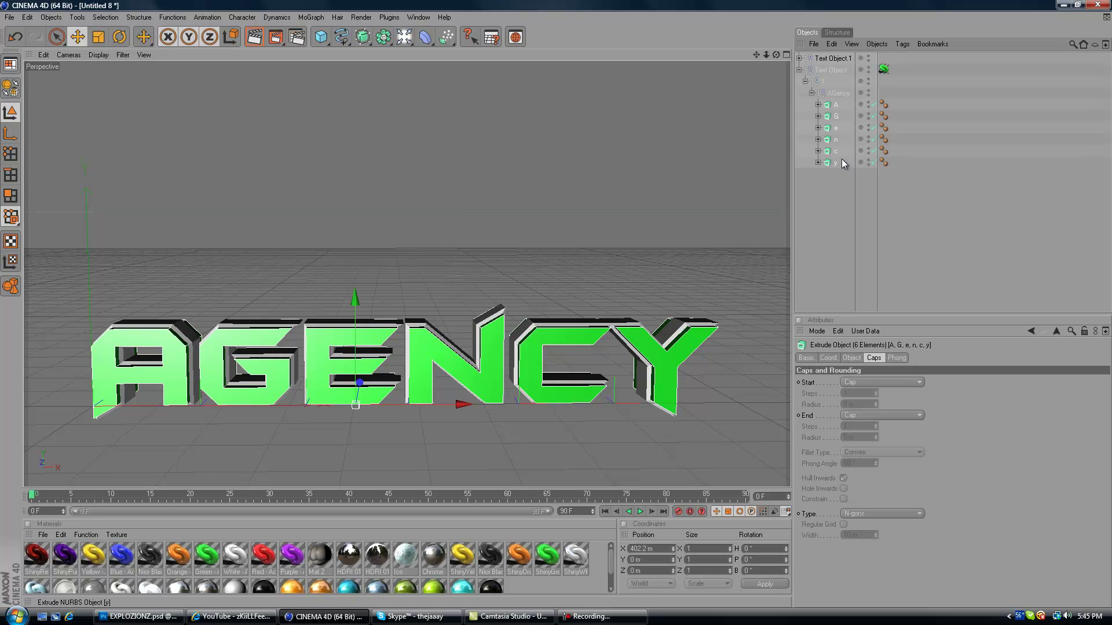
pyautogui.moveTo(836, 163); pyautogui.dragTo(838, 55)
pyautogui.moveTo(840, 51); pyautogui.dragTo(844, 56)
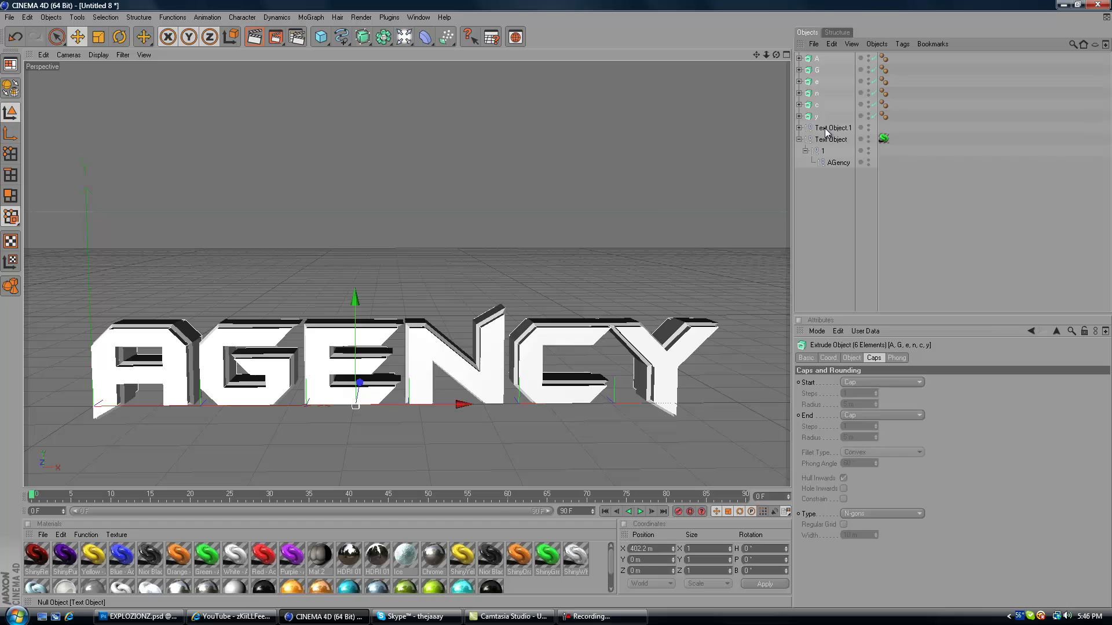
pyautogui.click(869, 261)
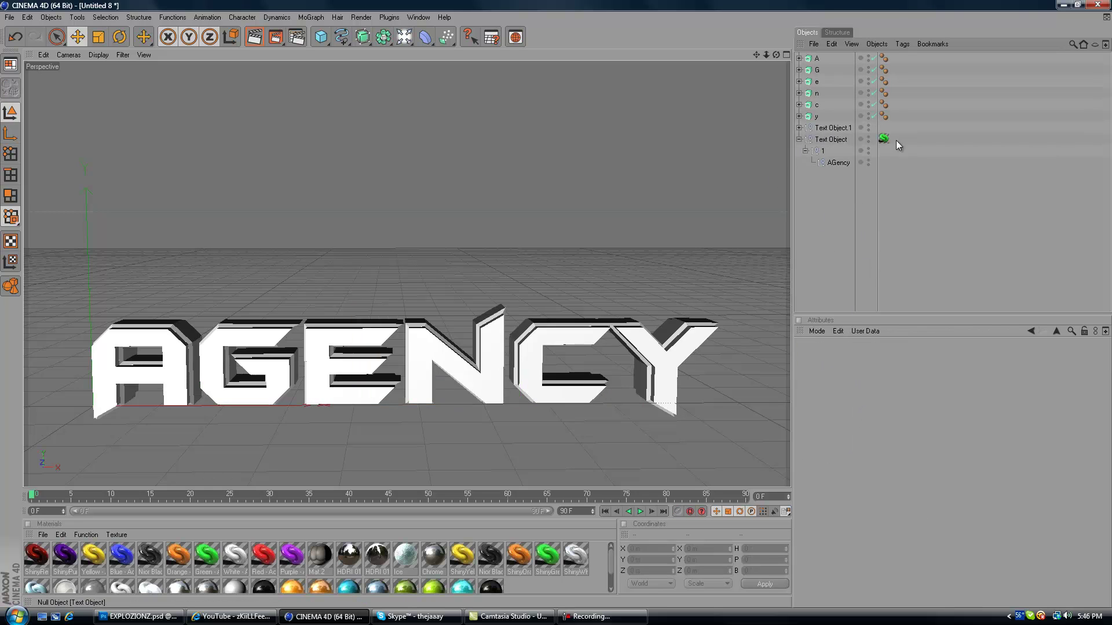
# Try moving the green texture tag from the original text object onto its letter A, and undo the move.
pyautogui.moveTo(895, 142); pyautogui.dragTo(886, 139)
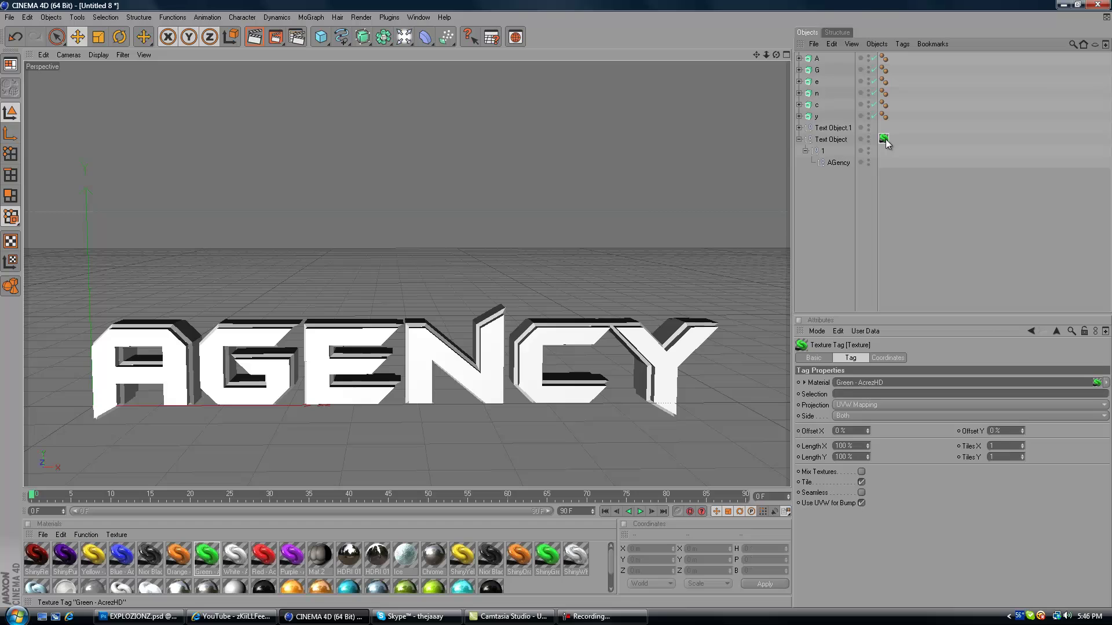
pyautogui.moveTo(894, 60); pyautogui.dragTo(899, 61)
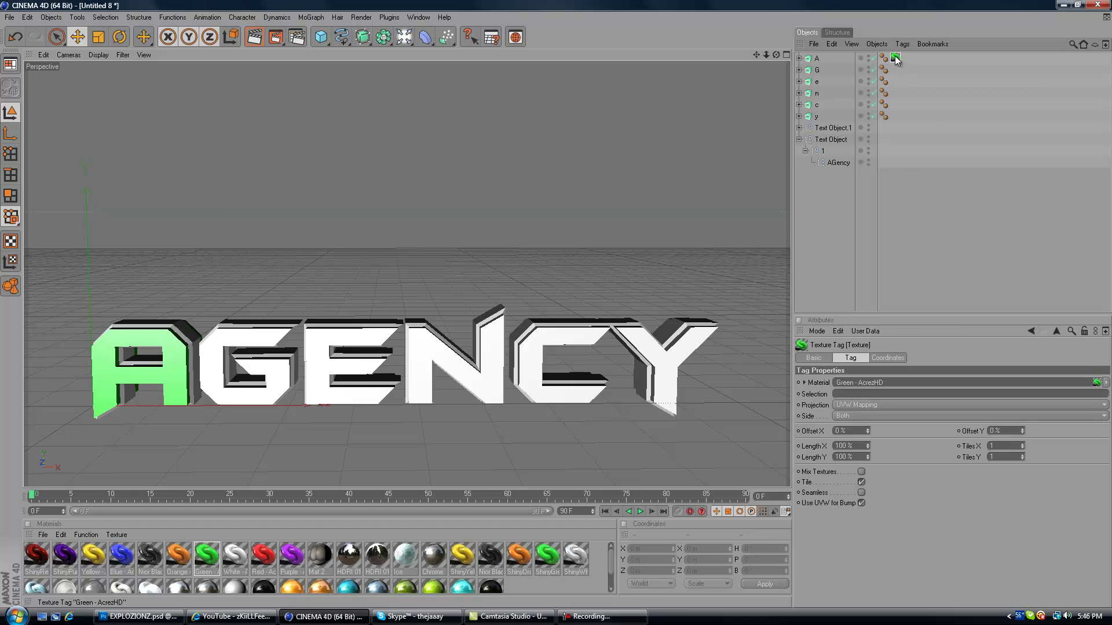
pyautogui.click(832, 45)
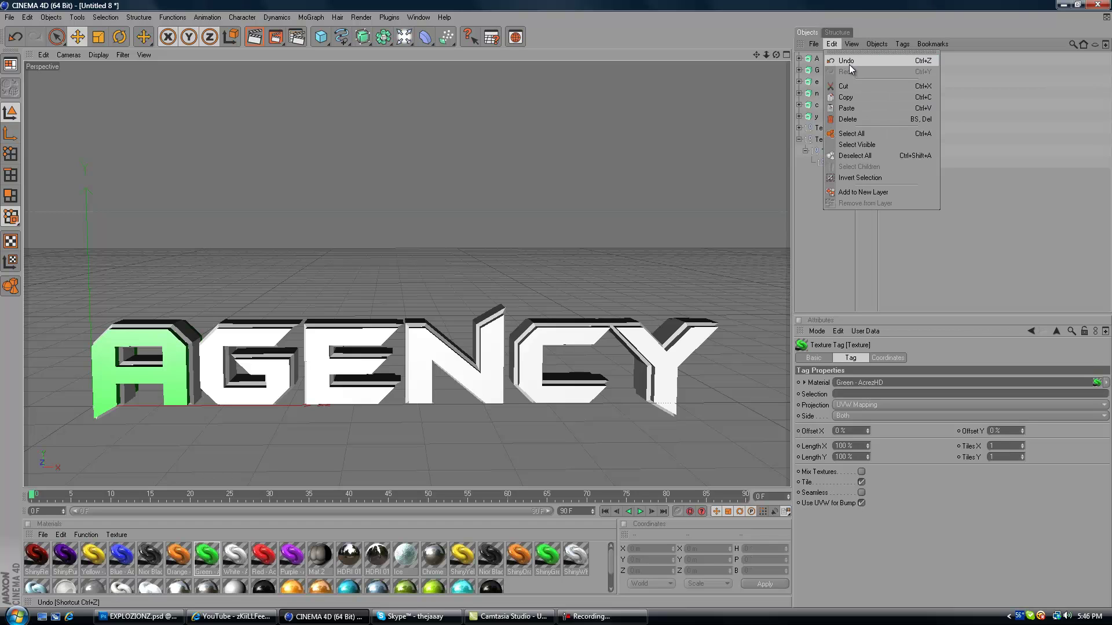
pyautogui.click(846, 60)
pyautogui.click(896, 187)
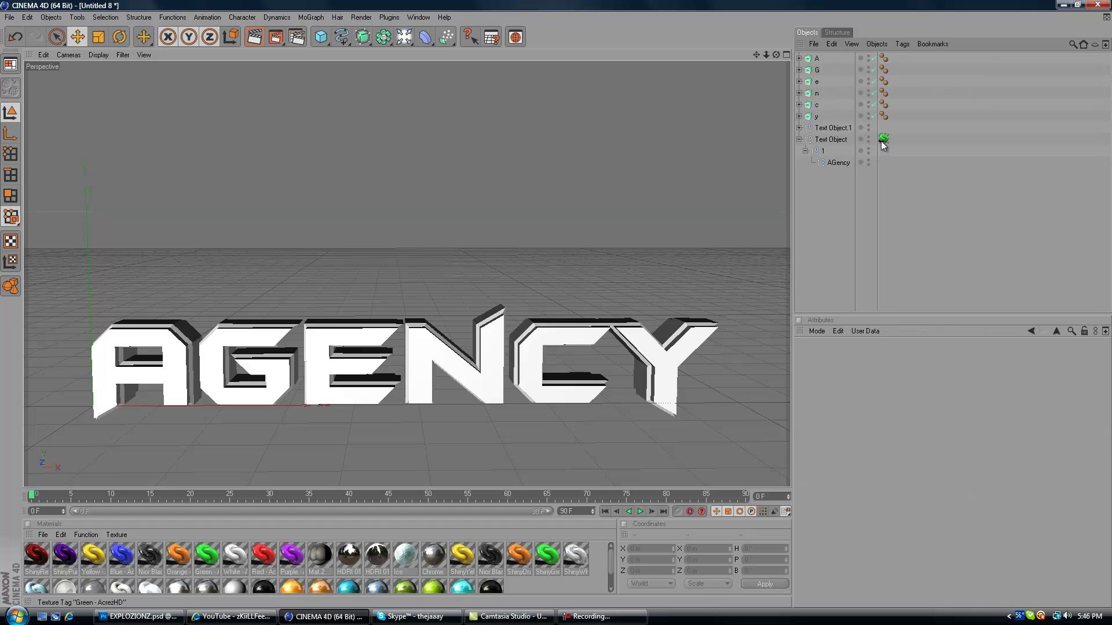
pyautogui.click(883, 139)
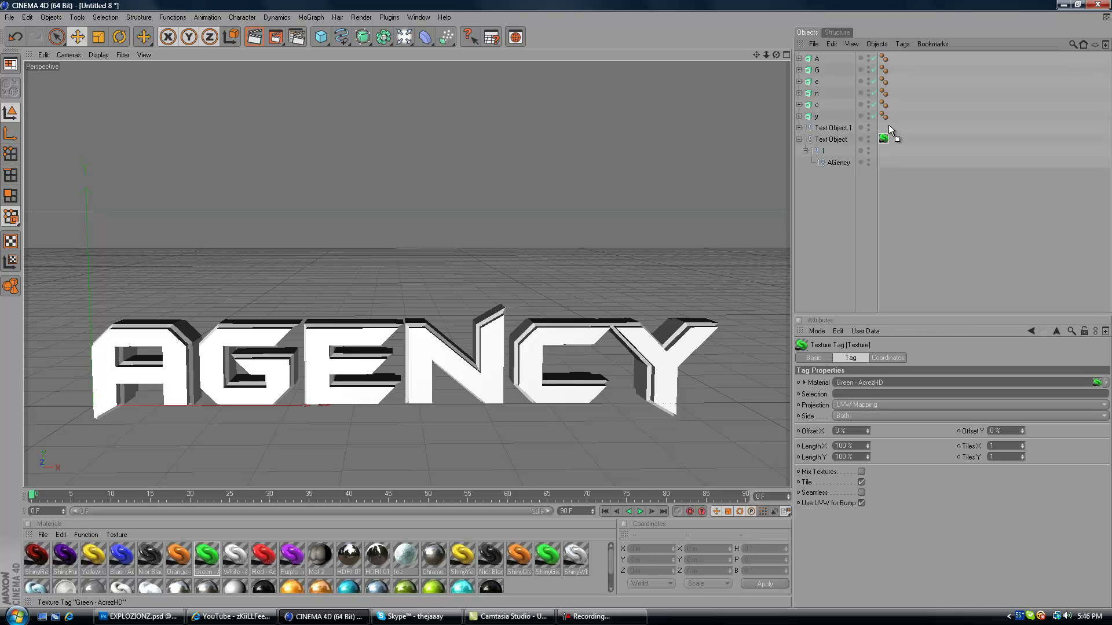
pyautogui.moveTo(891, 58); pyautogui.dragTo(892, 58)
pyautogui.click(831, 45)
pyautogui.click(835, 54)
pyautogui.click(845, 60)
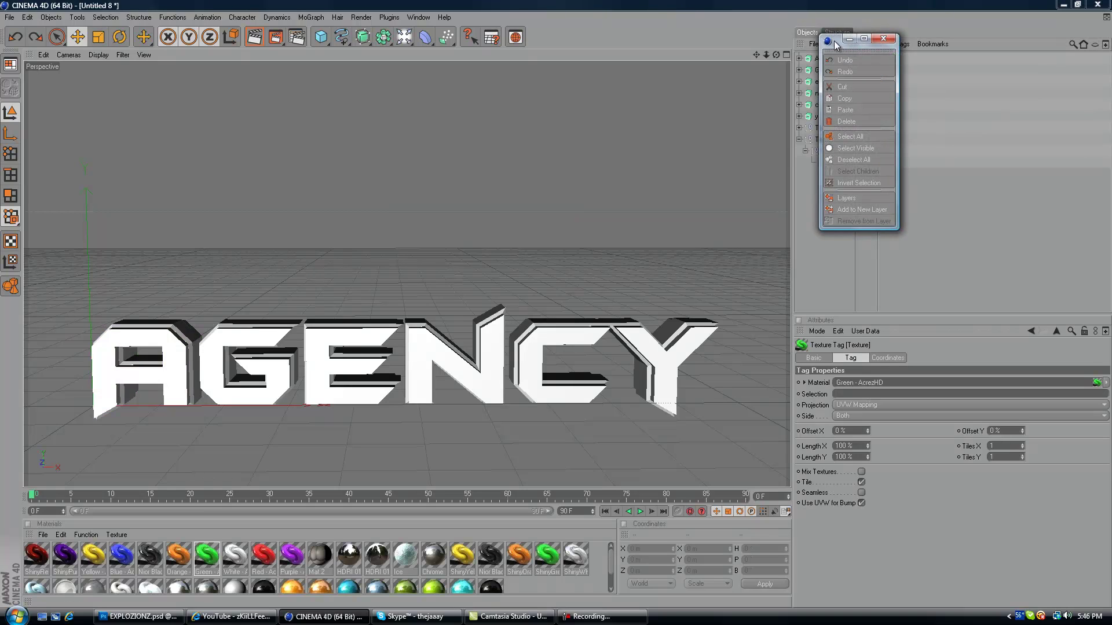
pyautogui.click(880, 39)
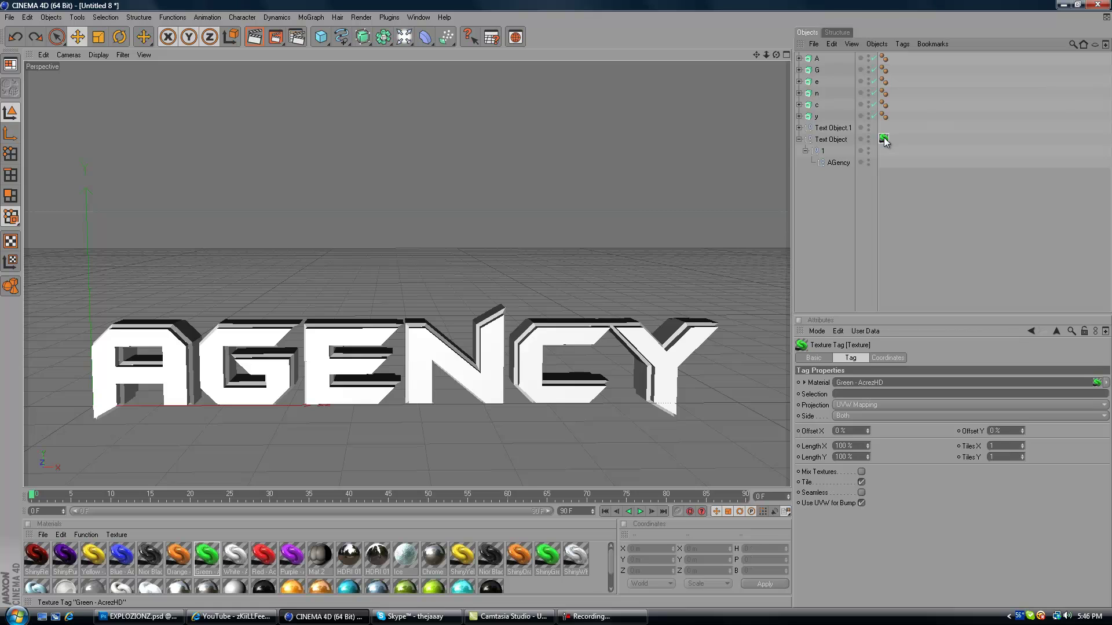
# Copy the green texture tag from the original text object onto each of its separated letters A, G, e, n, c and y.
pyautogui.keyDown('ctrl'); pyautogui.moveTo(884, 142); pyautogui.dragTo(895, 58); pyautogui.keyUp('ctrl')
pyautogui.click(895, 184)
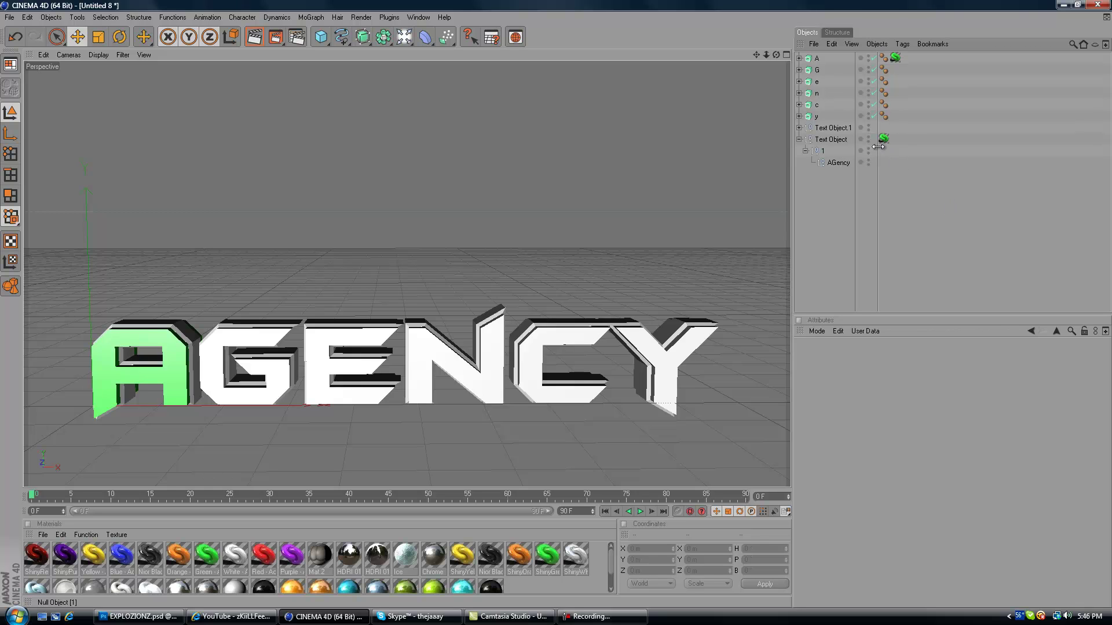
pyautogui.keyDown('ctrl'); pyautogui.moveTo(884, 139); pyautogui.dragTo(895, 69); pyautogui.keyUp('ctrl')
pyautogui.click(918, 177)
pyautogui.keyDown('ctrl'); pyautogui.moveTo(884, 140); pyautogui.dragTo(896, 81); pyautogui.keyUp('ctrl')
pyautogui.click(940, 210)
pyautogui.keyDown('ctrl'); pyautogui.moveTo(889, 141); pyautogui.dragTo(895, 92); pyautogui.keyUp('ctrl')
pyautogui.click(994, 231)
pyautogui.keyDown('ctrl'); pyautogui.moveTo(881, 141); pyautogui.dragTo(896, 105); pyautogui.keyUp('ctrl')
pyautogui.click(928, 186)
pyautogui.keyDown('ctrl'); pyautogui.moveTo(879, 142); pyautogui.dragTo(895, 116); pyautogui.keyUp('ctrl')
pyautogui.click(951, 266)
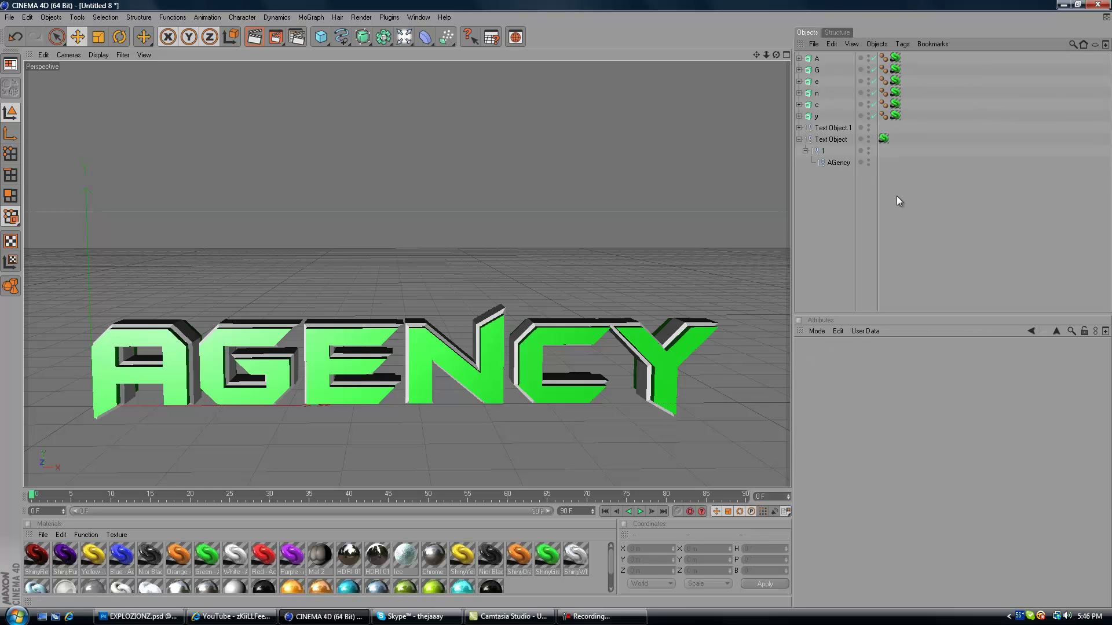
# Delete the emptied original Text Object together with its remaining null children.
pyautogui.click(803, 152)
pyautogui.click(799, 139)
pyautogui.click(819, 140)
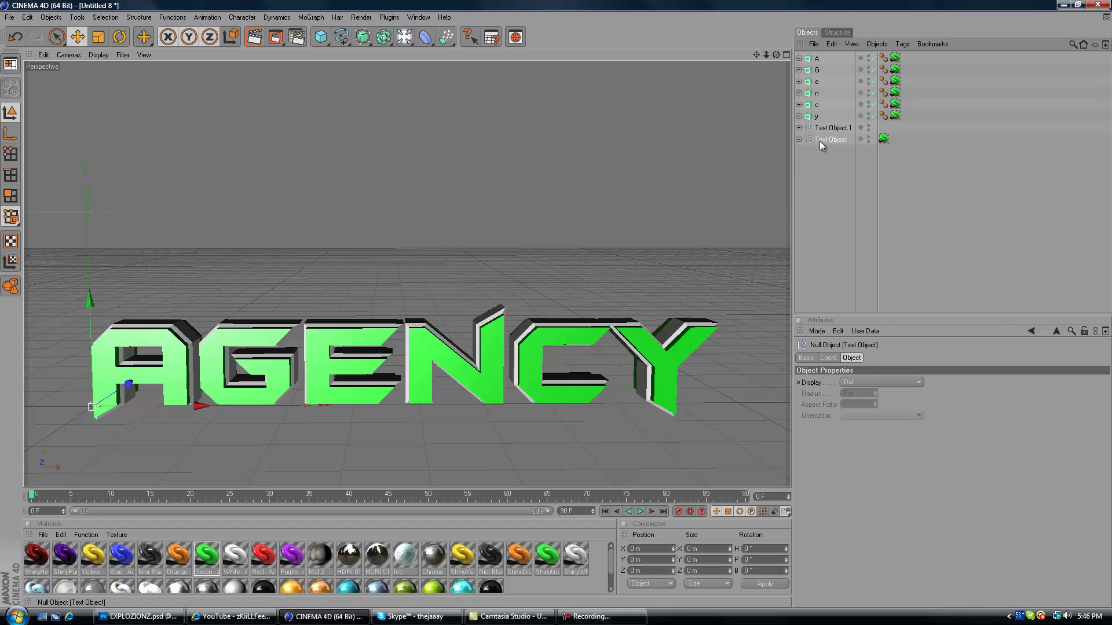
pyautogui.press('Delete')
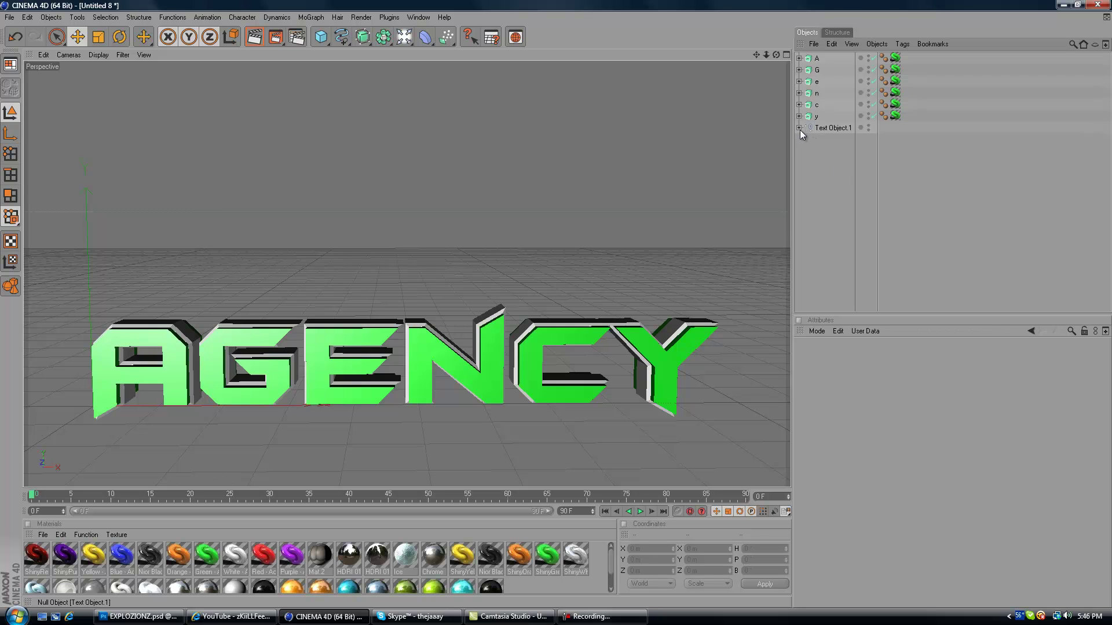
# Move the duplicated text's six letters to the root level and delete the emptied Text Object.1 hierarchy.
pyautogui.click(799, 128)
pyautogui.click(804, 140)
pyautogui.click(811, 151)
pyautogui.moveTo(846, 243); pyautogui.dragTo(833, 163)
pyautogui.moveTo(841, 208); pyautogui.dragTo(825, 120)
pyautogui.click(823, 264)
pyautogui.click(816, 201)
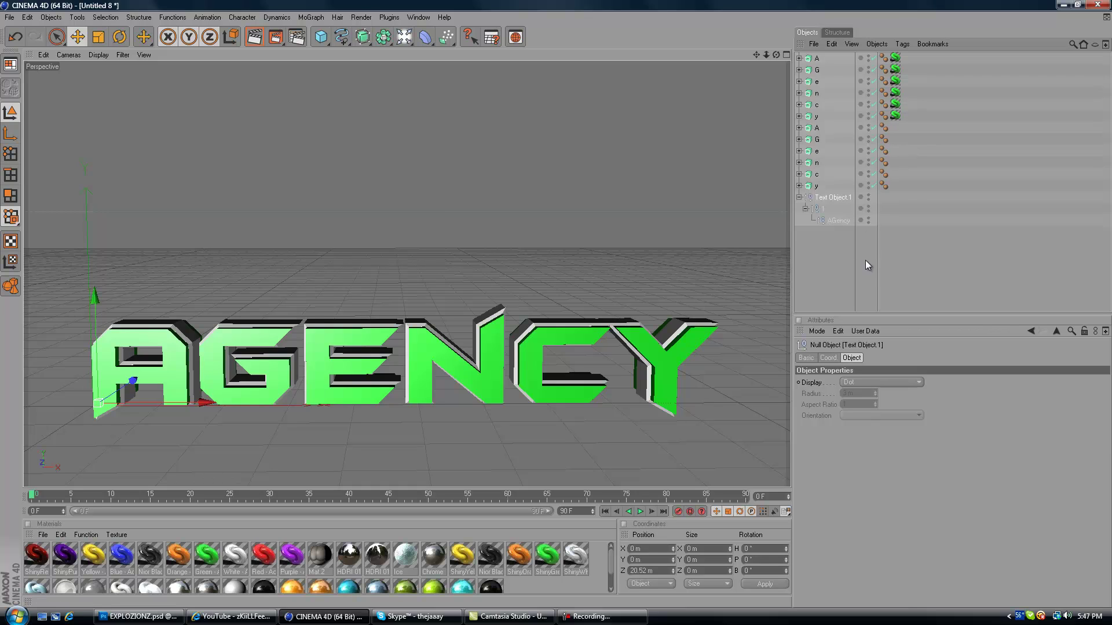
pyautogui.press('Delete')
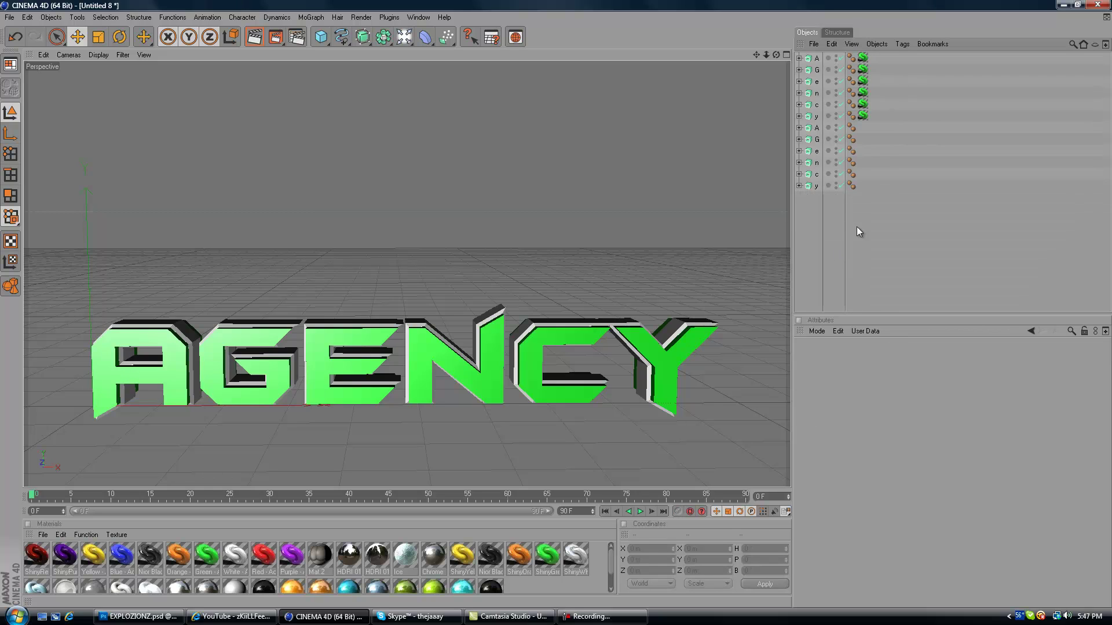
# Reorder the objects so each green letter sits directly below its matching untextured duplicate, from A through y.
pyautogui.click(818, 60)
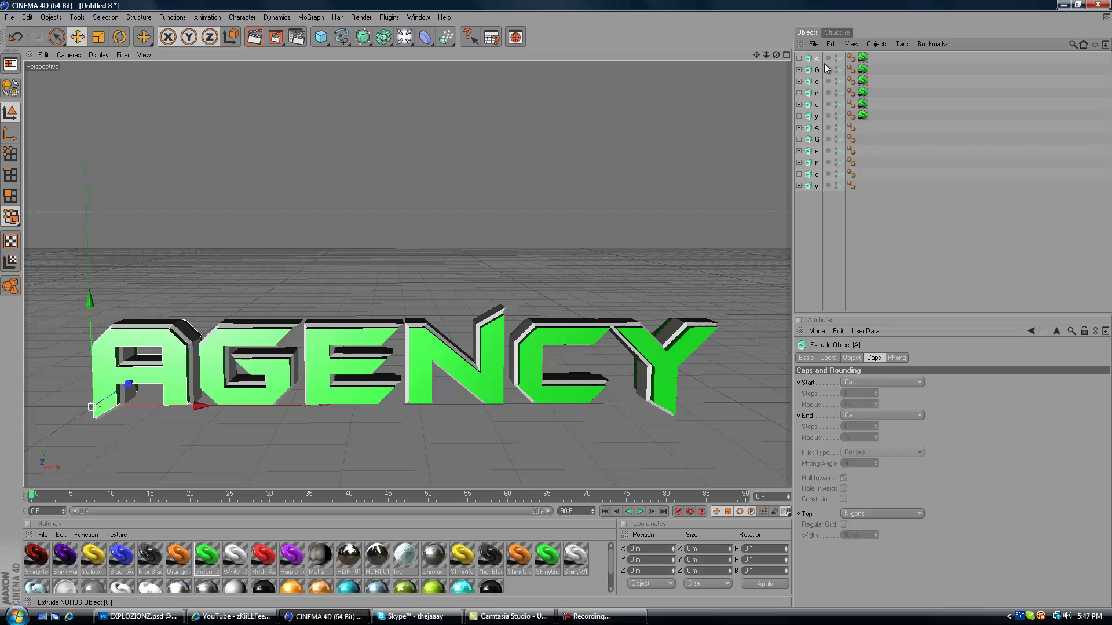
pyautogui.moveTo(818, 58); pyautogui.dragTo(816, 133)
pyautogui.moveTo(817, 63); pyautogui.dragTo(821, 95)
pyautogui.moveTo(817, 141); pyautogui.dragTo(818, 139)
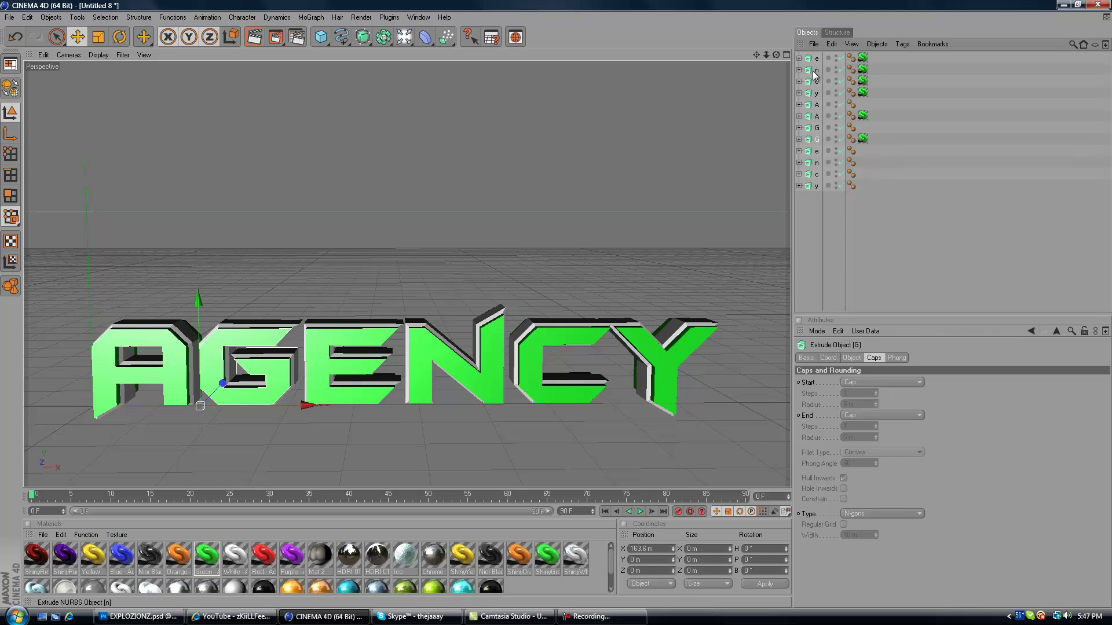
pyautogui.moveTo(817, 59); pyautogui.dragTo(819, 157)
pyautogui.moveTo(817, 60); pyautogui.dragTo(815, 169)
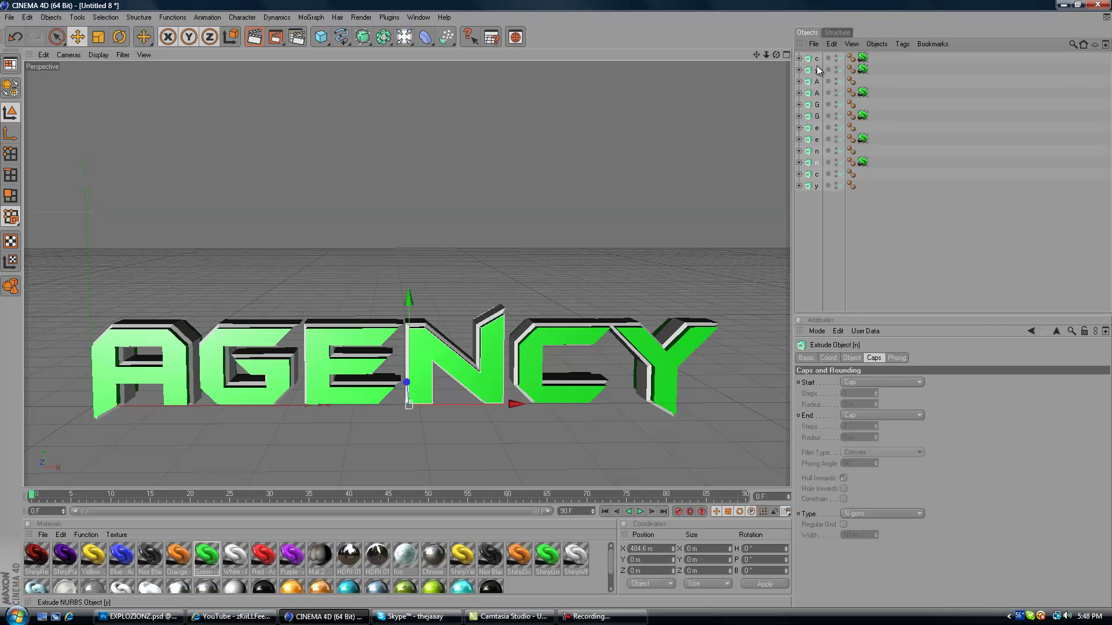
pyautogui.moveTo(821, 69); pyautogui.dragTo(815, 183)
pyautogui.click(816, 223)
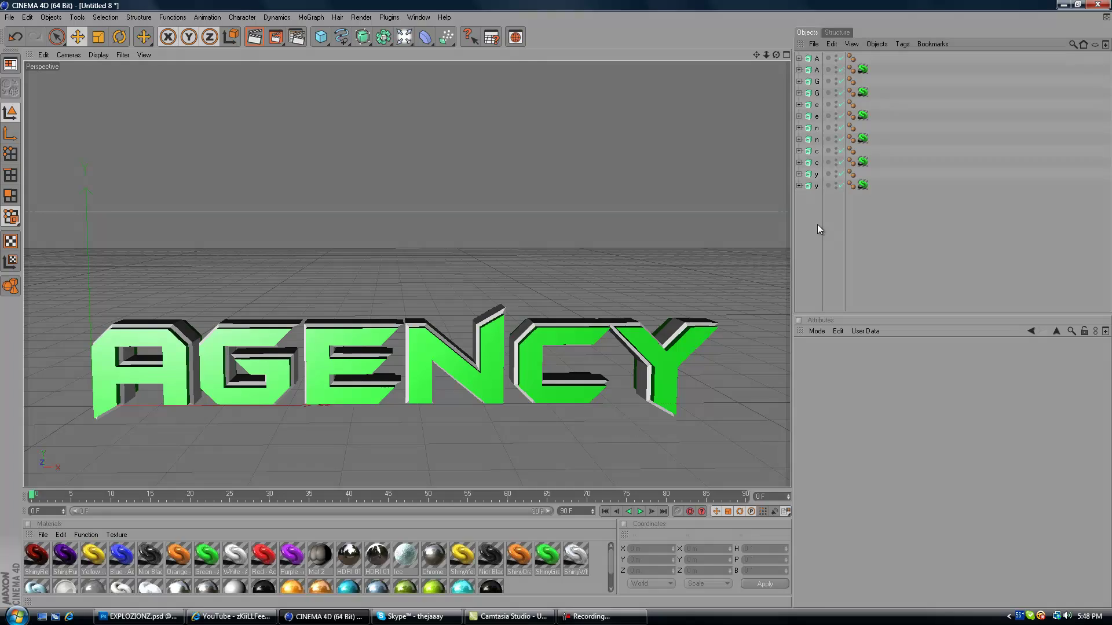
# Group the two y letters, the two c letters and the two n letters, each pair in its own null object.
pyautogui.click(815, 186)
pyautogui.keyDown('shift'); pyautogui.click(816, 174); pyautogui.keyUp('shift')
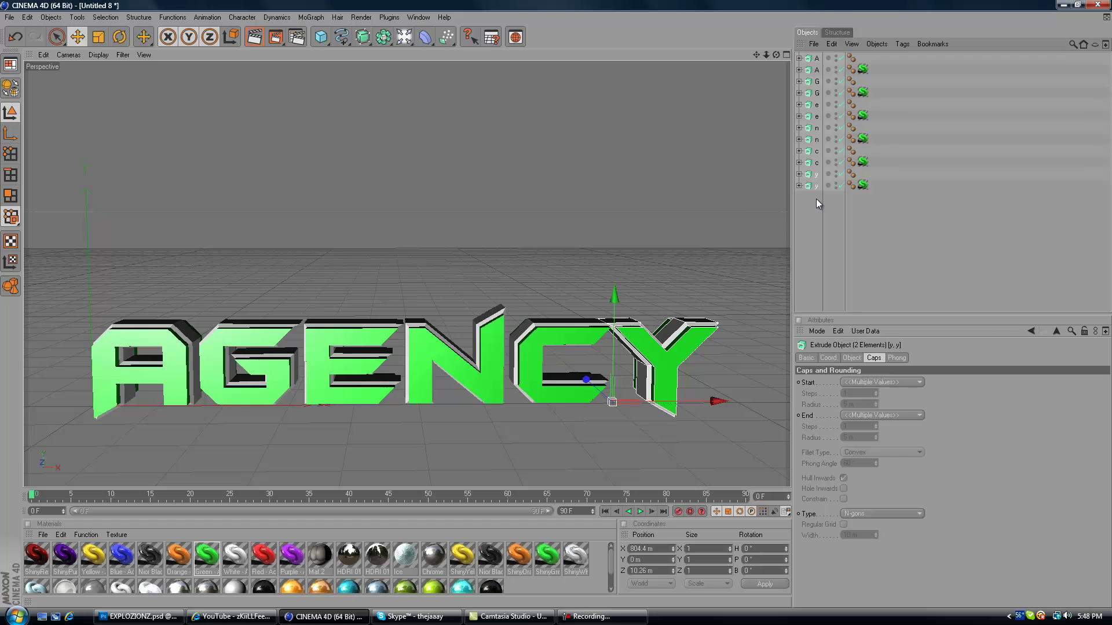
pyautogui.hotkey('alt', 'g')
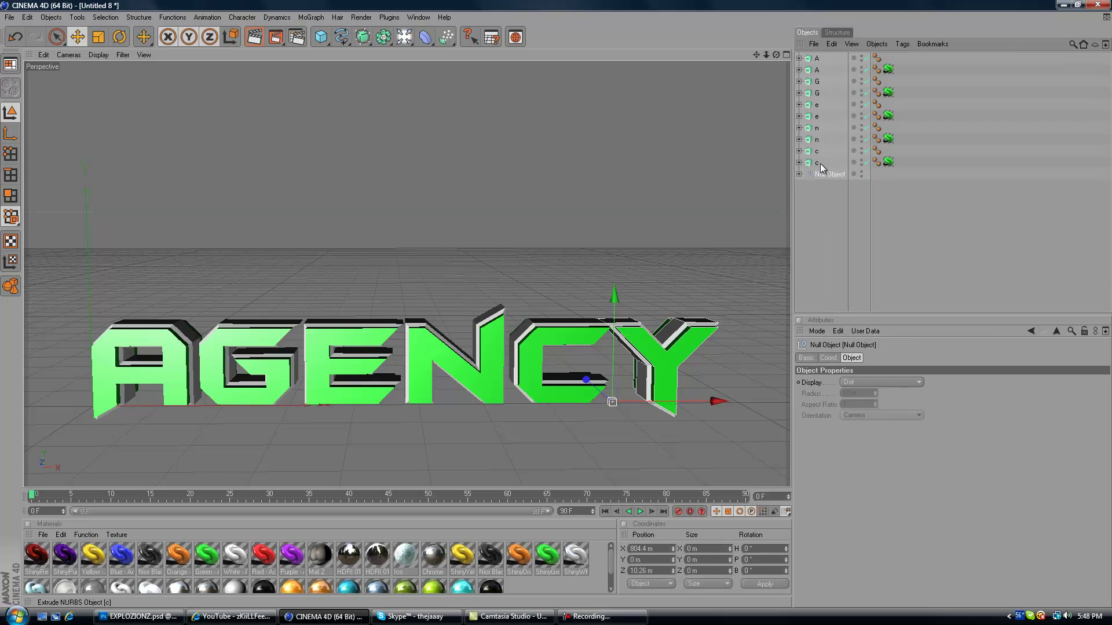
pyautogui.click(818, 194)
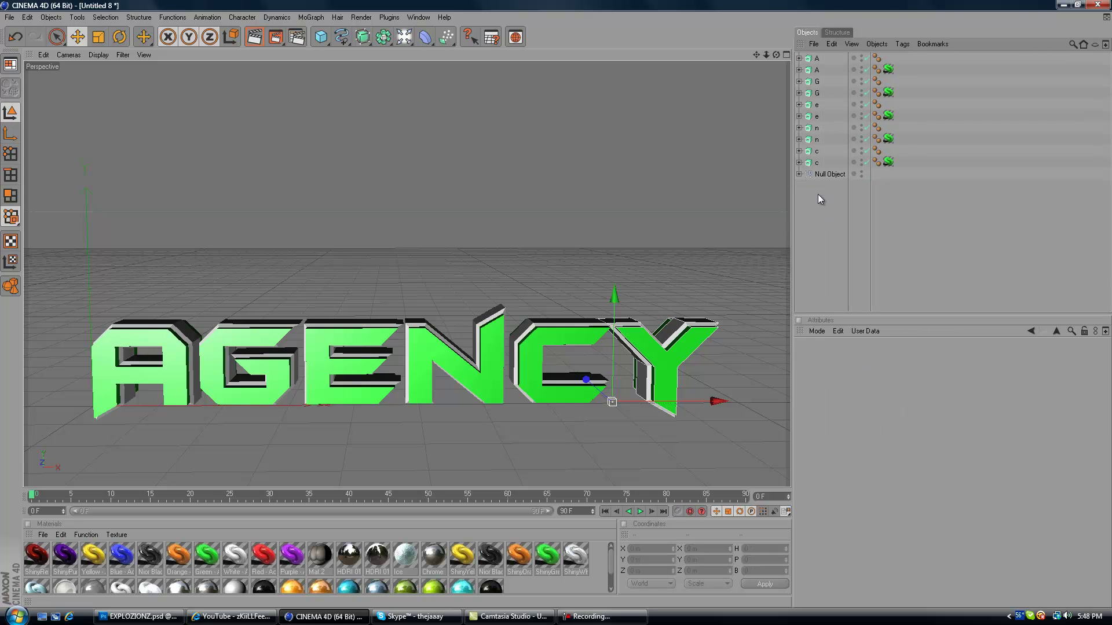
pyautogui.click(817, 151)
pyautogui.keyDown('ctrl'); pyautogui.click(817, 163); pyautogui.keyUp('ctrl')
pyautogui.hotkey('alt', 'g')
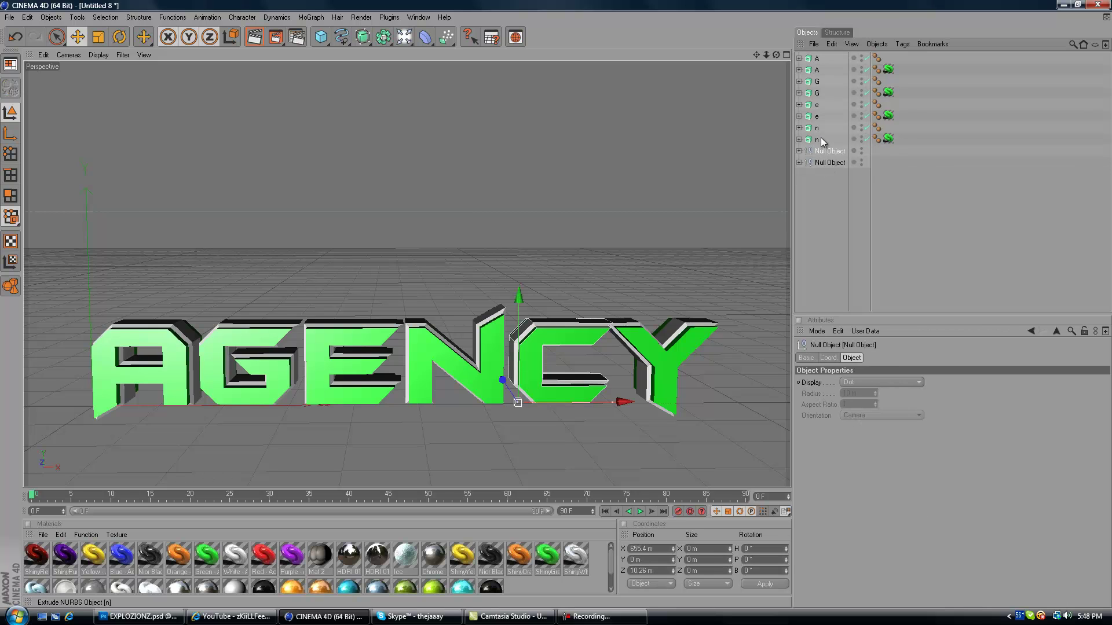
pyautogui.click(825, 140)
pyautogui.keyDown('ctrl'); pyautogui.click(819, 133); pyautogui.keyUp('ctrl')
pyautogui.hotkey('alt', 'g')
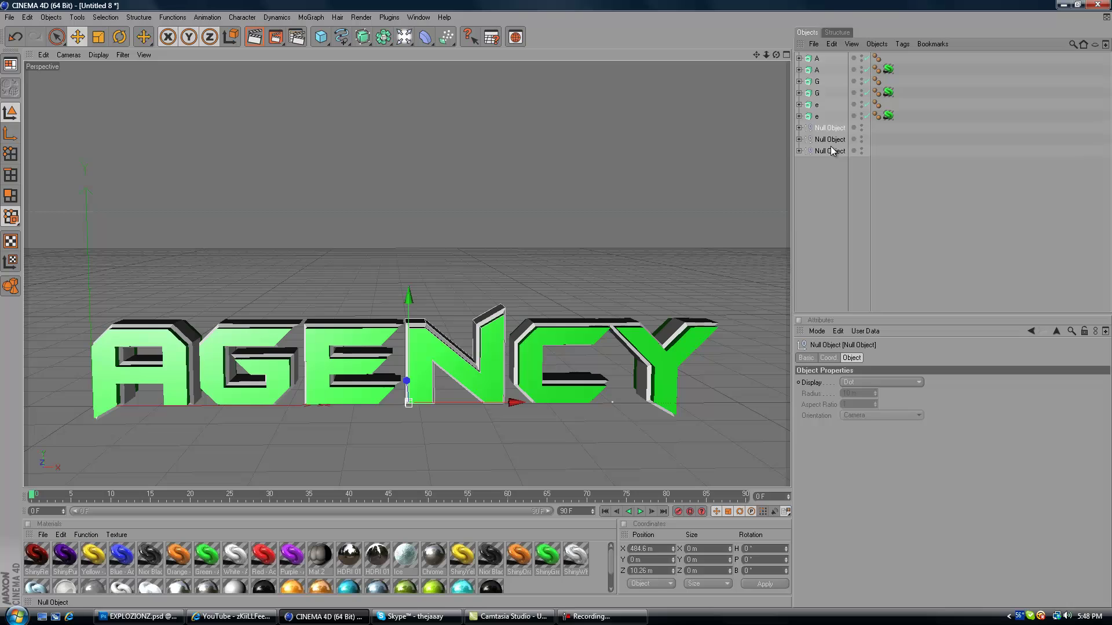
# Group the two e letters, the two G letters and the two A letters, each pair in its own null object.
pyautogui.click(822, 117)
pyautogui.keyDown('ctrl'); pyautogui.click(817, 105); pyautogui.keyUp('ctrl')
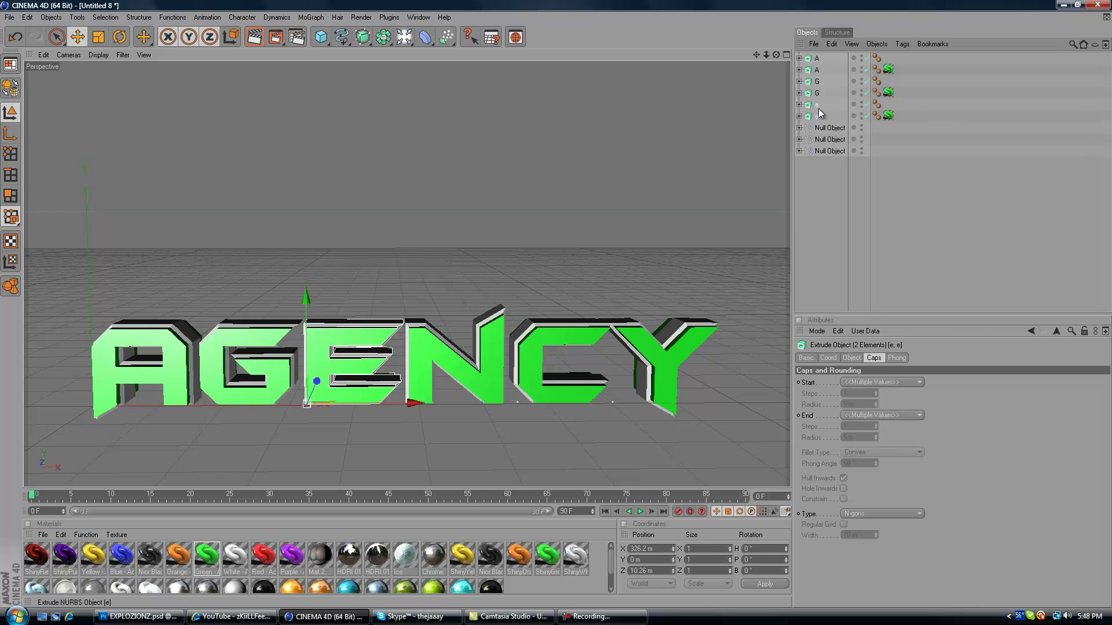
pyautogui.hotkey('alt', 'g')
pyautogui.click(823, 92)
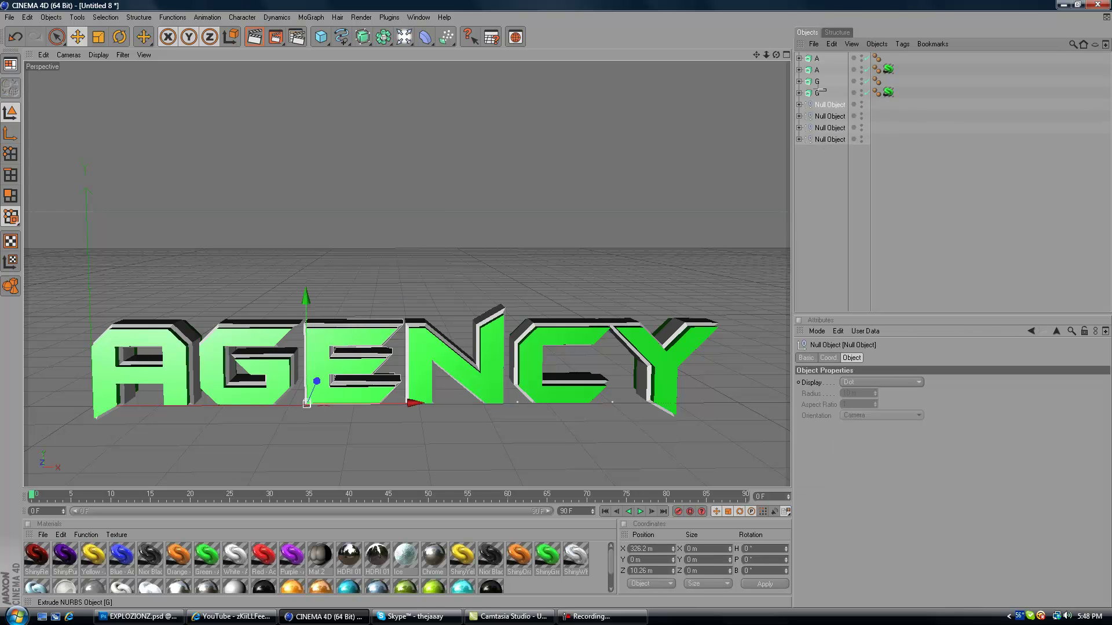
pyautogui.keyDown('ctrl'); pyautogui.click(817, 81); pyautogui.keyUp('ctrl')
pyautogui.hotkey('alt', 'g')
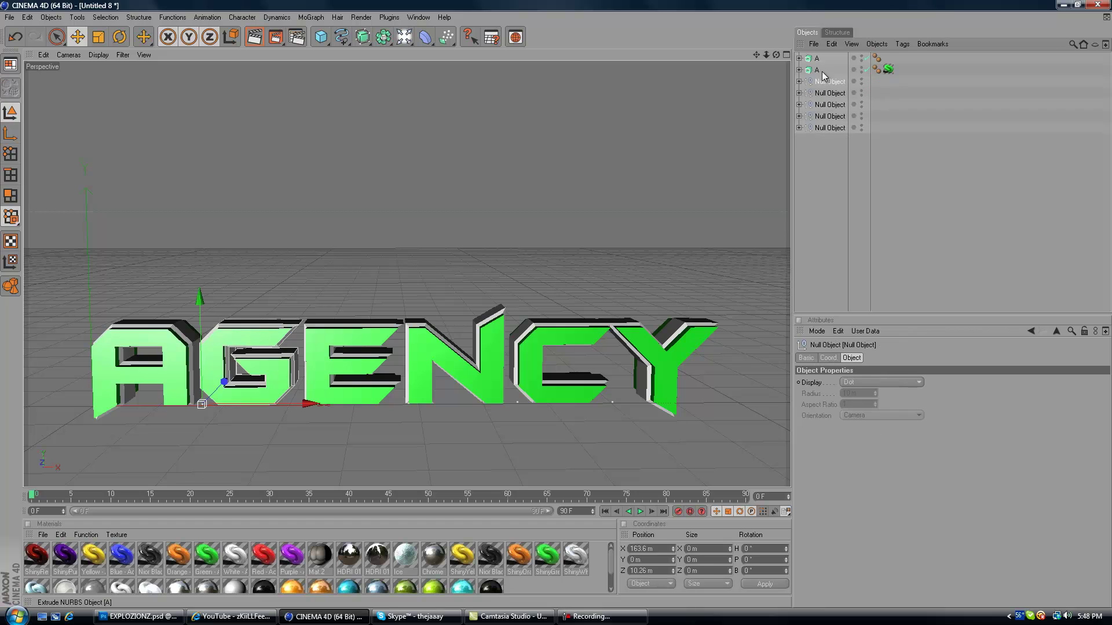
pyautogui.click(822, 71)
pyautogui.keyDown('ctrl'); pyautogui.click(817, 58); pyautogui.keyUp('ctrl')
pyautogui.hotkey('alt', 'g')
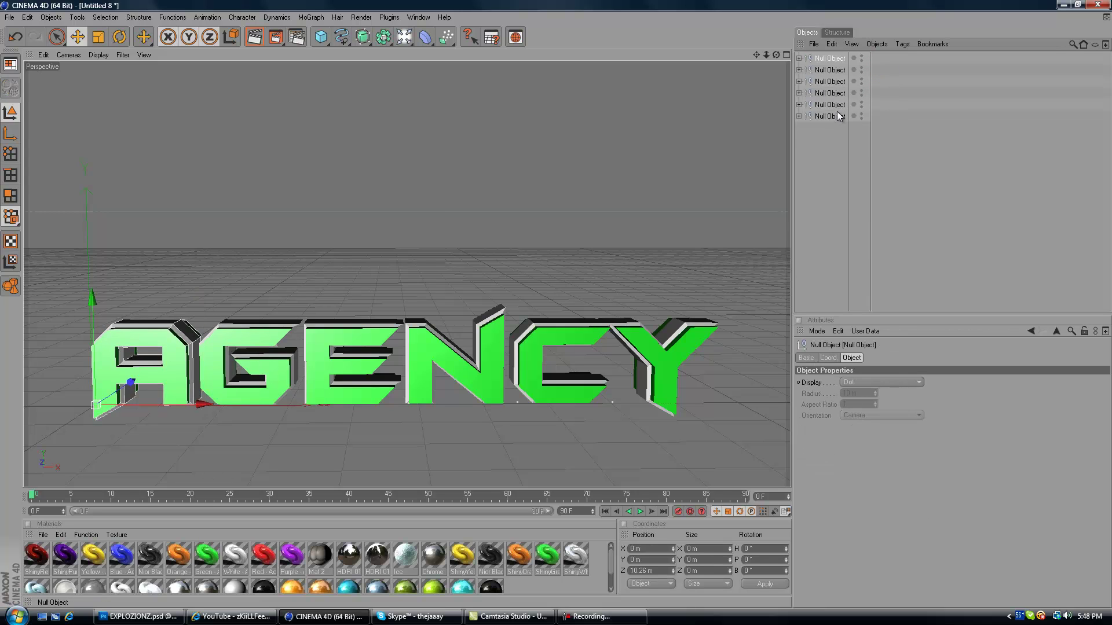
pyautogui.click(824, 163)
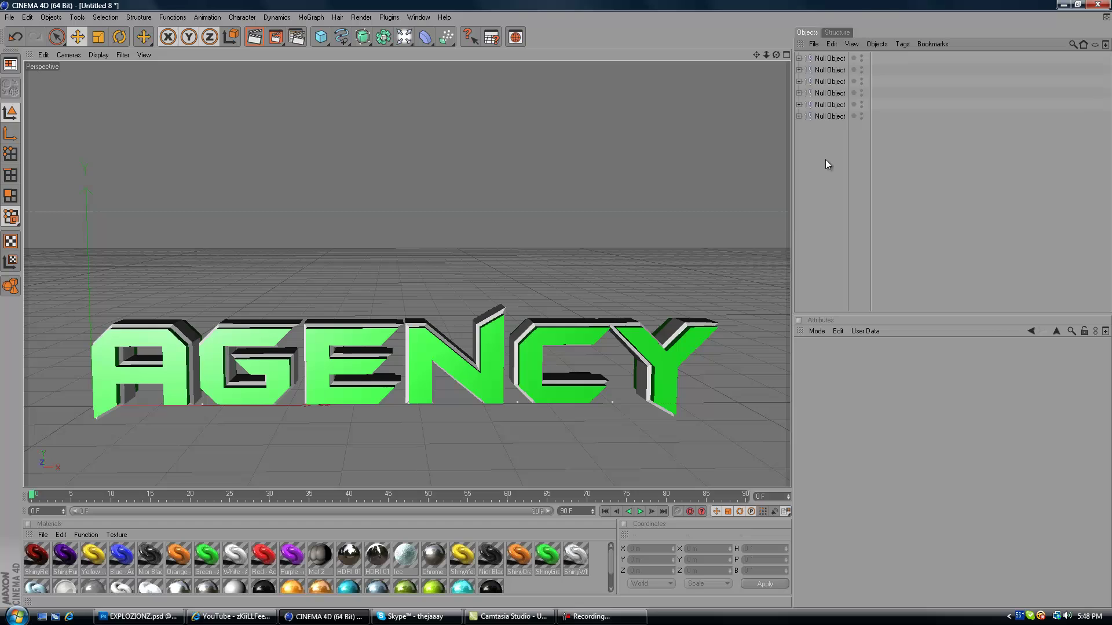
# Select the first null object and check which letter pair it contains.
pyautogui.click(808, 60)
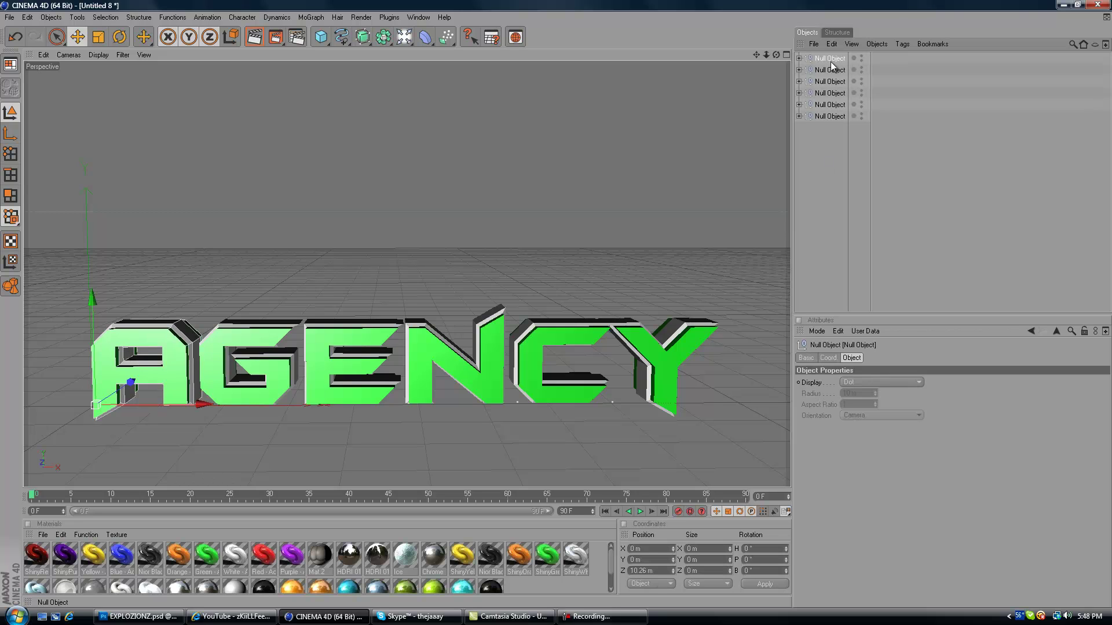
pyautogui.click(799, 58)
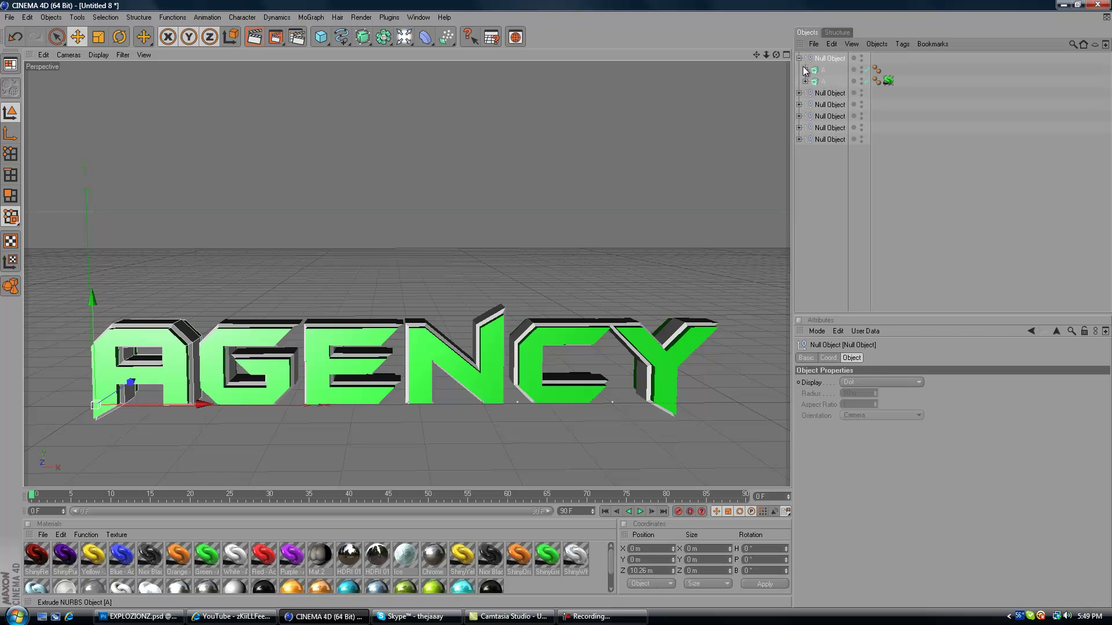
pyautogui.click(799, 58)
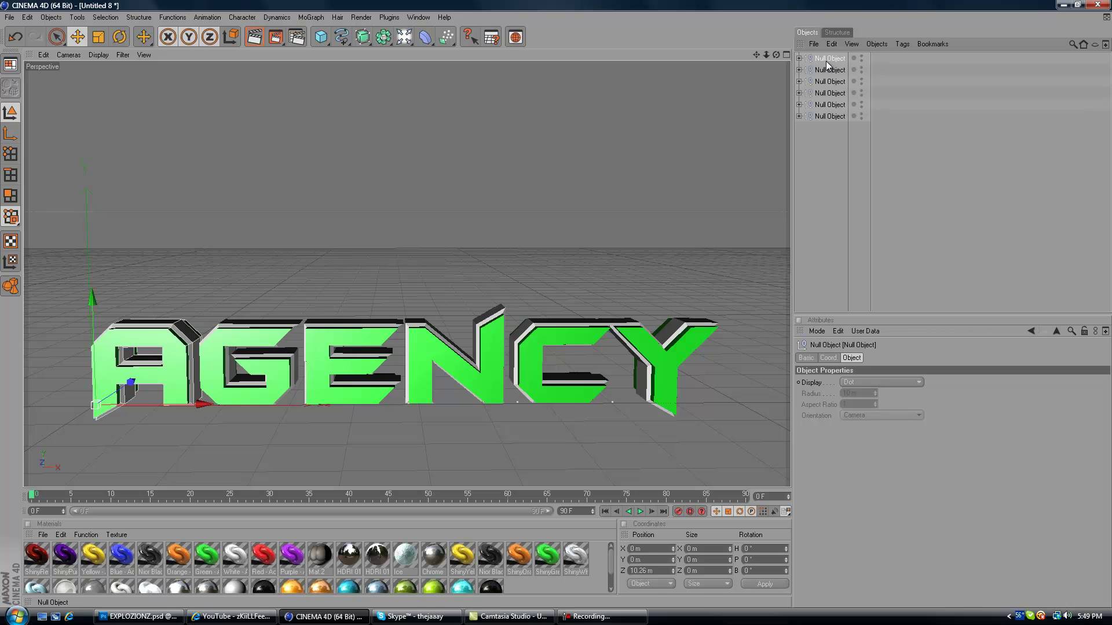
# Rotate the null object holding the two A letters freehand to about H -341.4°, P -2.6°, B 4°.
pyautogui.click(119, 37)
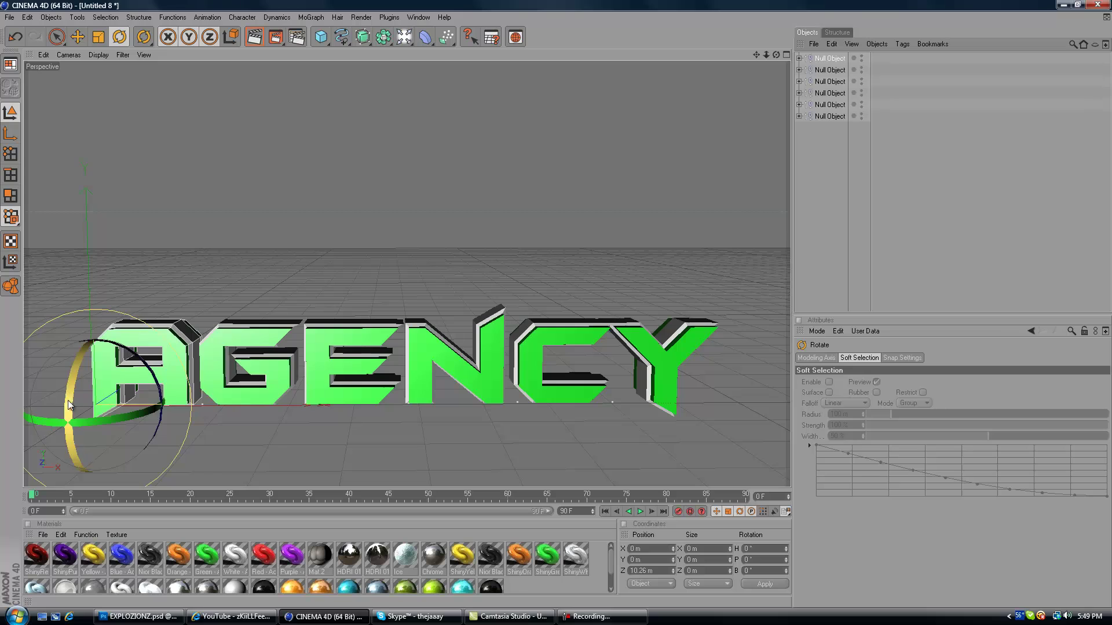
pyautogui.moveTo(67, 426); pyautogui.dragTo(95, 422)
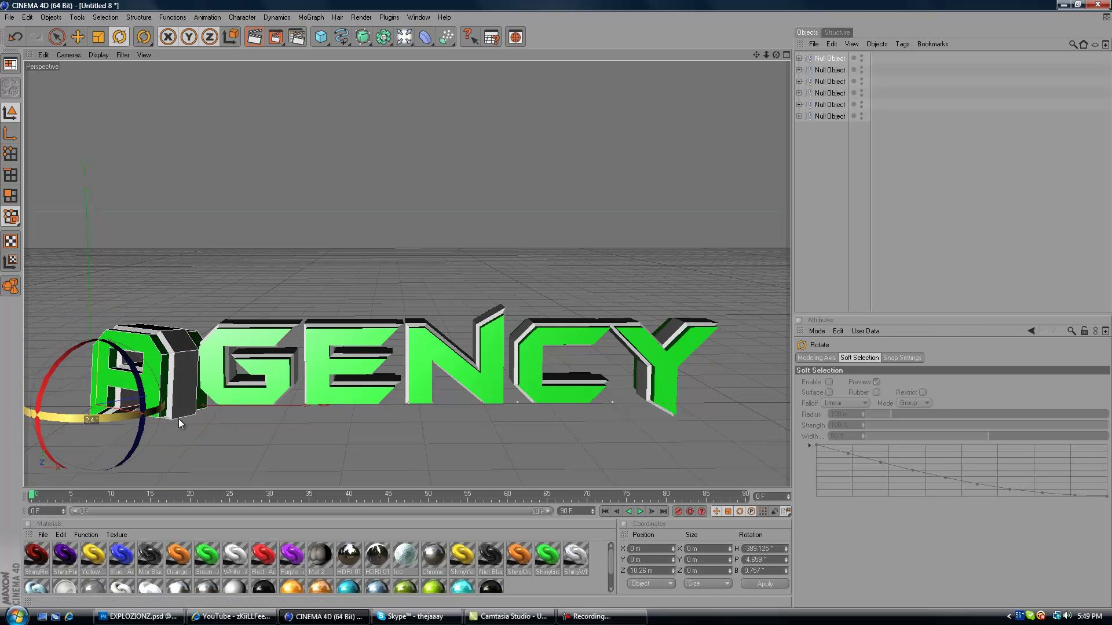
pyautogui.moveTo(180, 419); pyautogui.dragTo(181, 416)
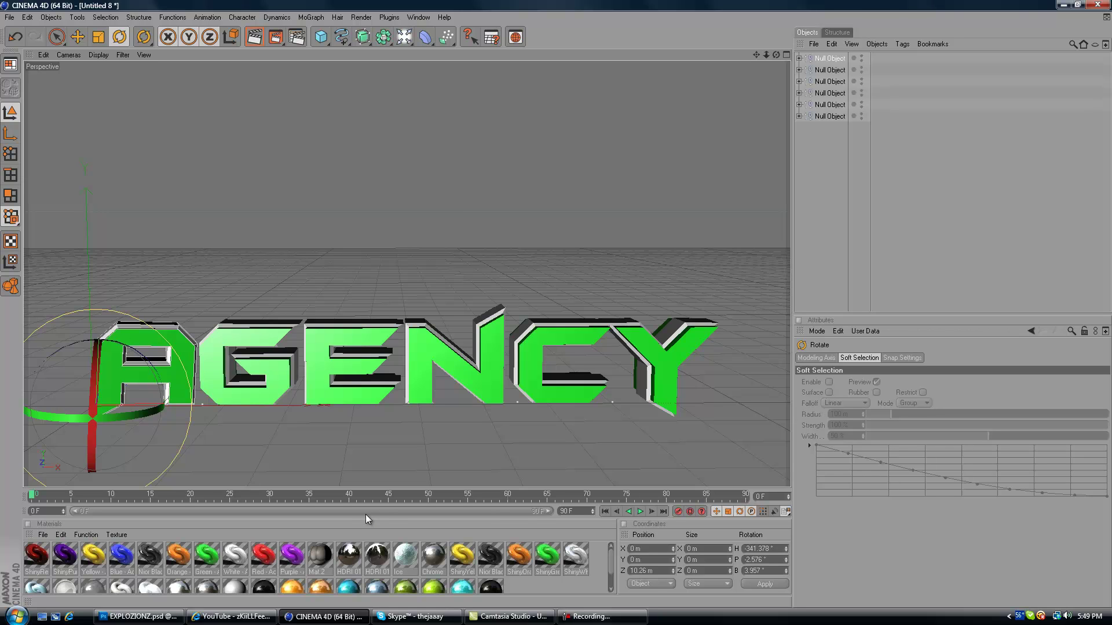
pyautogui.moveTo(609, 554); pyautogui.dragTo(609, 568)
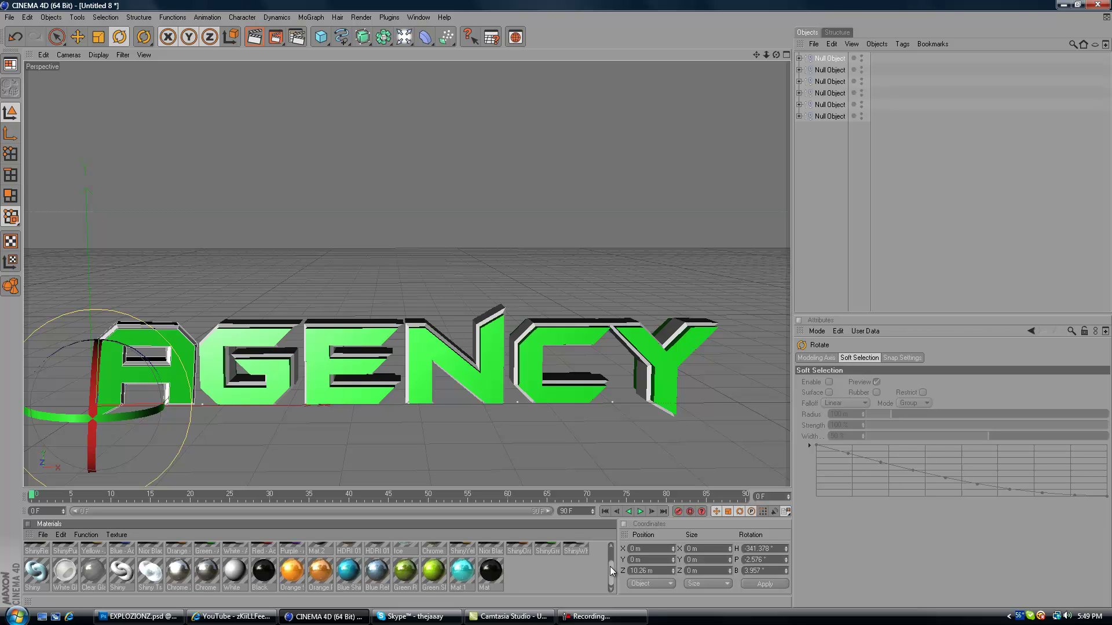
pyautogui.moveTo(610, 566); pyautogui.dragTo(612, 542)
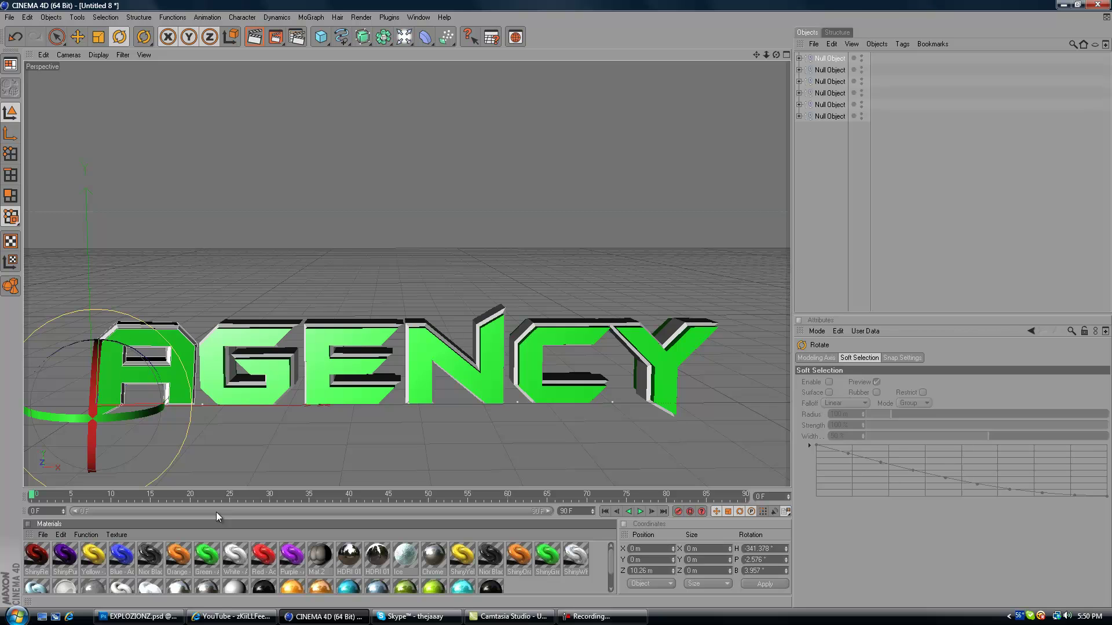
pyautogui.click(596, 615)
pyautogui.click(594, 614)
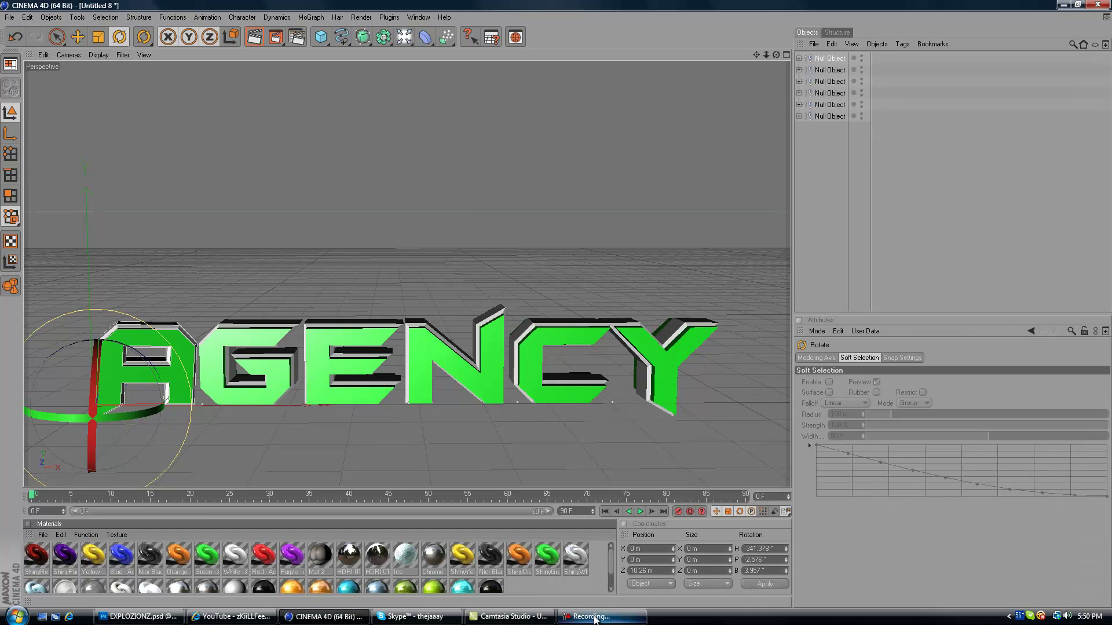